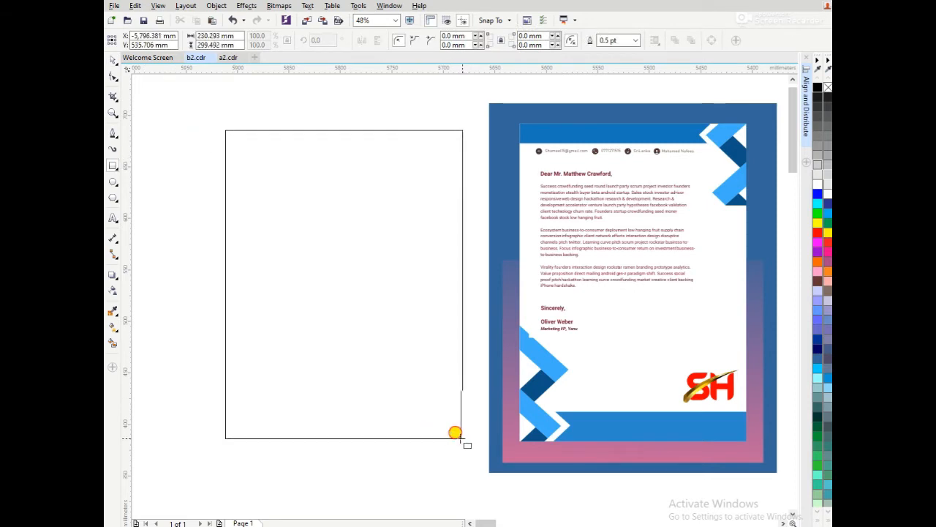
# Stretch the blank page rectangle to about 231 × 305 mm and add a header strip about 185 × 23 mm inside its upper edge.
pyautogui.moveTo(342, 129); pyautogui.dragTo(345, 124)
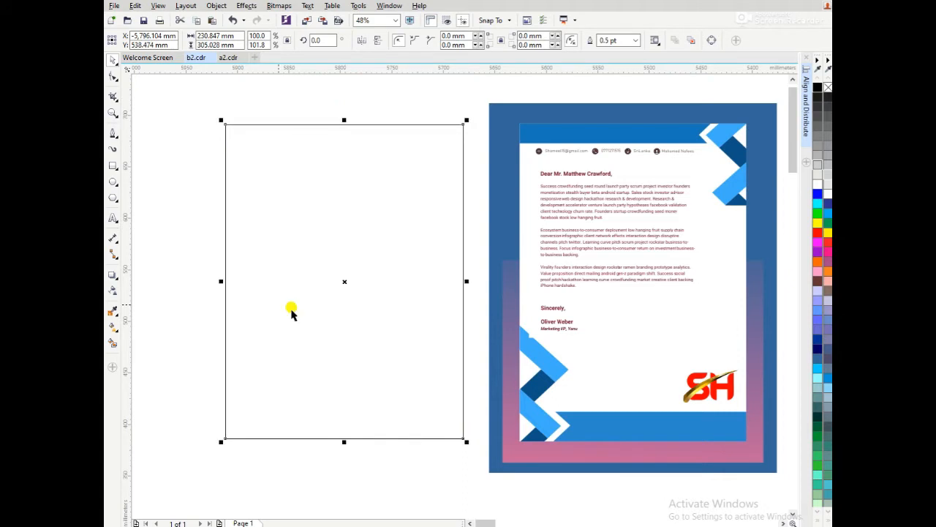
pyautogui.moveTo(344, 438); pyautogui.dragTo(368, 155)
pyautogui.moveTo(463, 138); pyautogui.dragTo(418, 143)
pyautogui.moveTo(322, 152); pyautogui.dragTo(328, 150)
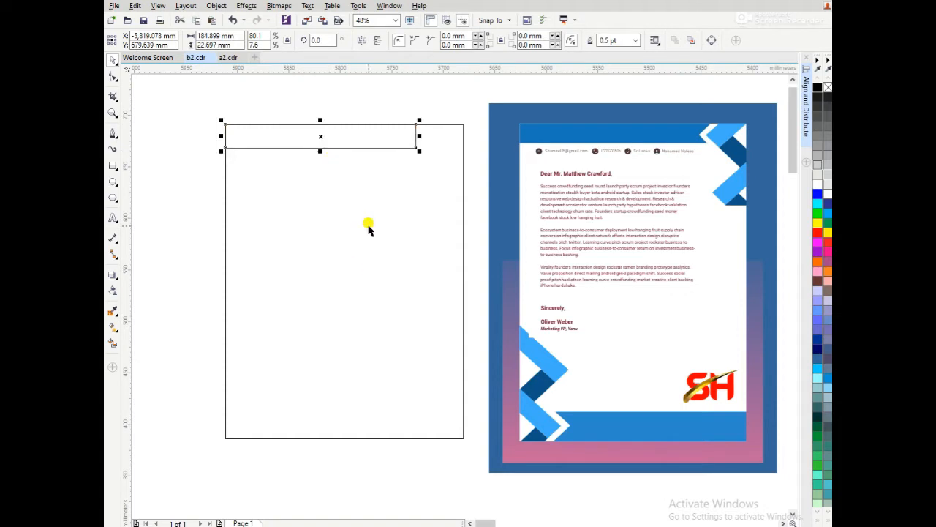
pyautogui.click(392, 93)
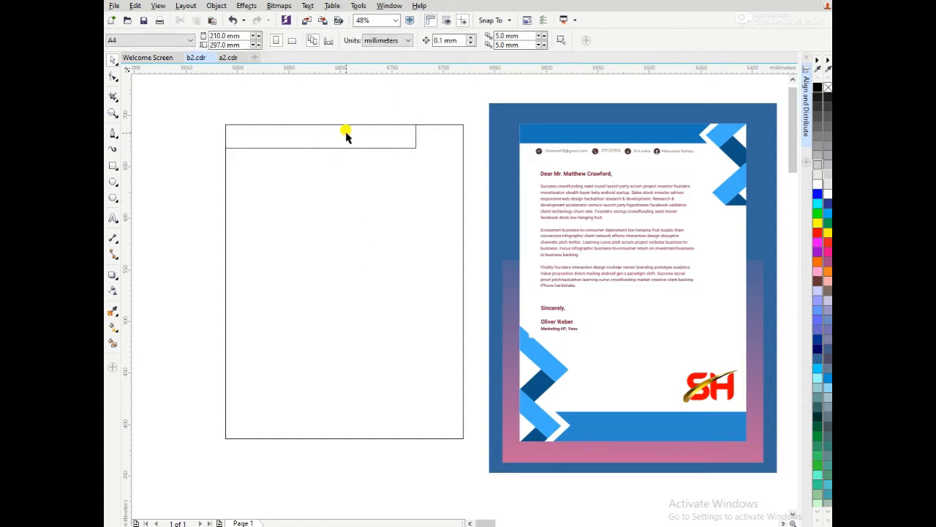
# Draw a diagonal line about 45 × 52 mm with the Pen tool and place parallel copies across the page's upper-right corner.
pyautogui.click(113, 133)
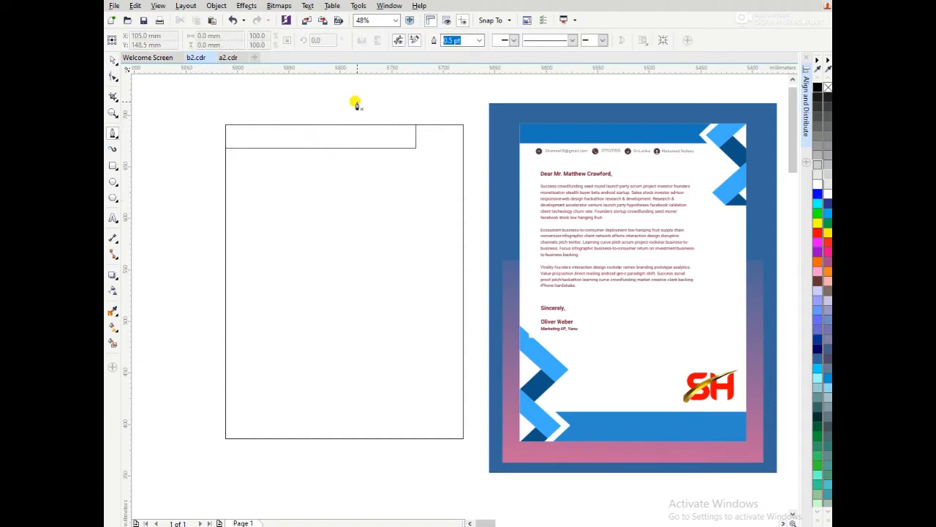
pyautogui.click(428, 100)
pyautogui.click(380, 153)
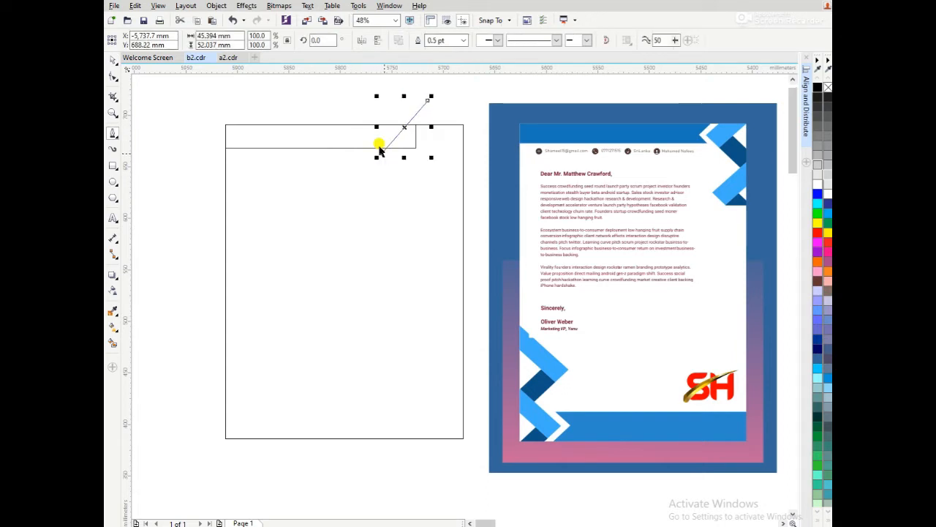
pyautogui.moveTo(406, 129); pyautogui.dragTo(452, 189)
pyautogui.keyDown('shift'); pyautogui.click(449, 139); pyautogui.keyUp('shift')
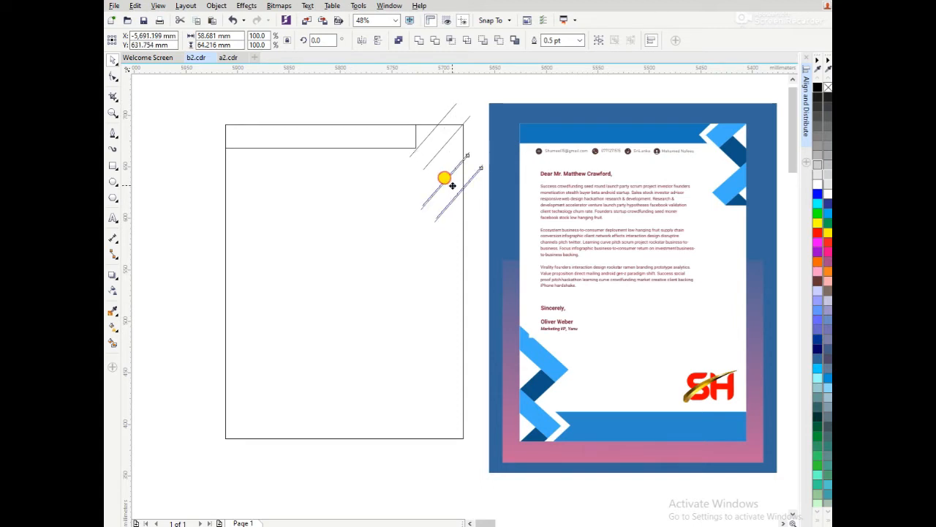
# Place copies of the parallel lines rotated to 270° across the originals, forming a lattice down the page's upper-right edge.
pyautogui.click(445, 181)
pyautogui.moveTo(483, 157)
pyautogui.mouseDown()
pyautogui.moveTo(486, 189)
pyautogui.moveTo(473, 212)
pyautogui.moveTo(467, 159)
pyautogui.mouseUp()
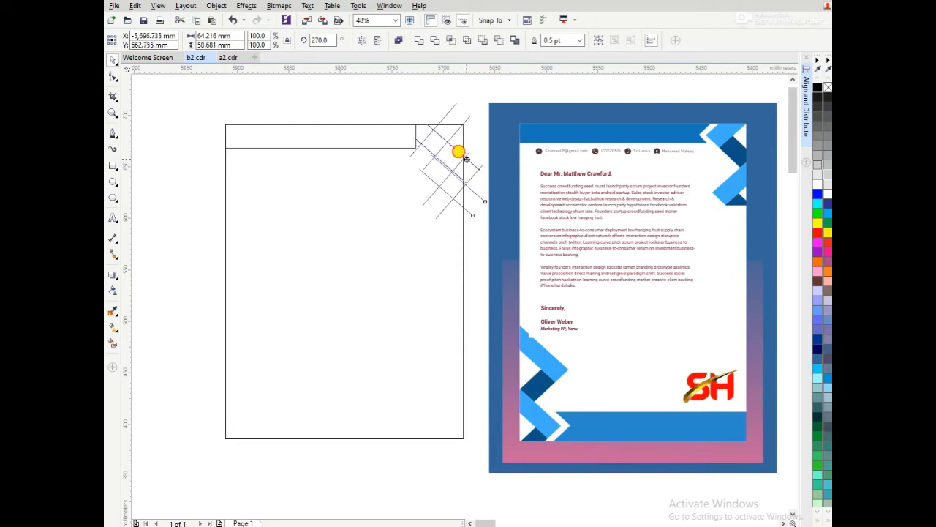
pyautogui.moveTo(466, 159)
pyautogui.mouseDown()
pyautogui.moveTo(448, 156)
pyautogui.moveTo(439, 205)
pyautogui.moveTo(463, 229)
pyautogui.mouseUp()
# Add a copy of the lowest diagonal line and rotate it nearly horizontal across the bottom of the lattice.
pyautogui.click(454, 231)
pyautogui.click(454, 230)
pyautogui.click(454, 228)
pyautogui.moveTo(468, 242); pyautogui.dragTo(476, 218)
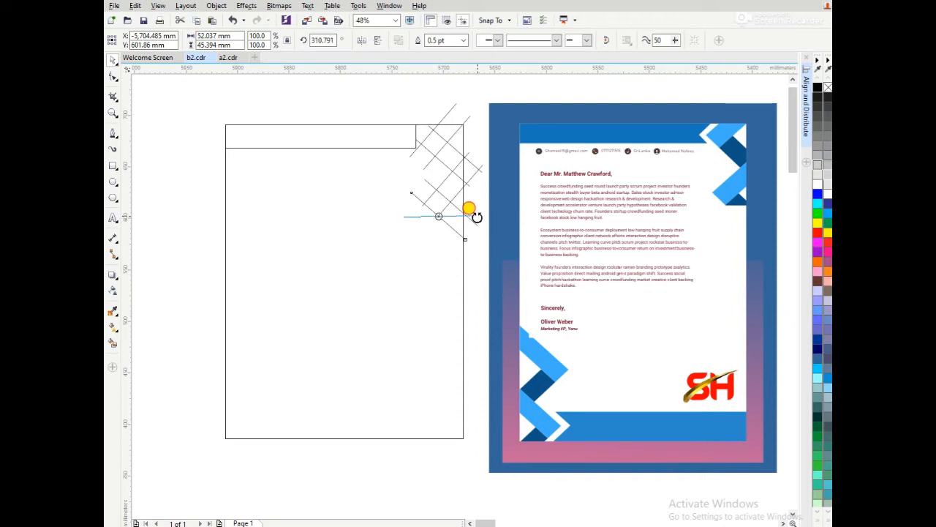
pyautogui.moveTo(477, 218); pyautogui.dragTo(481, 215)
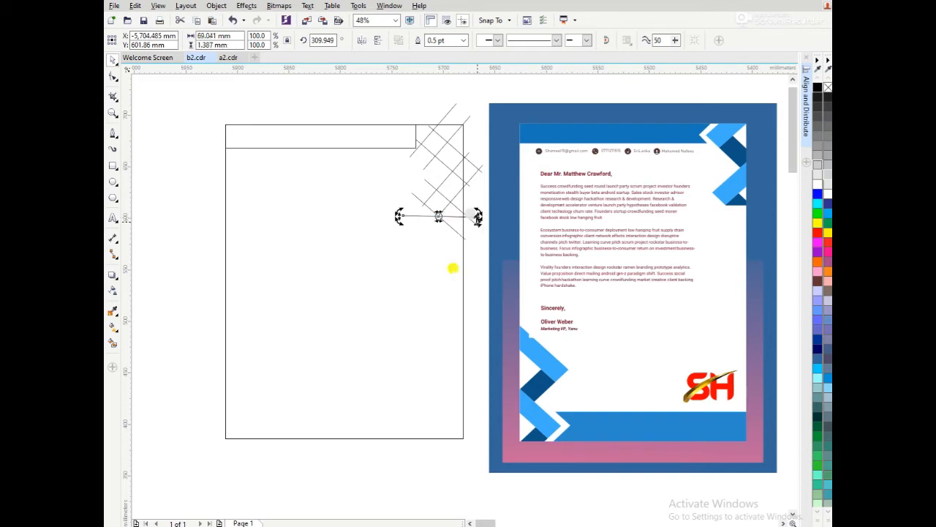
pyautogui.click(437, 284)
pyautogui.press('F5')
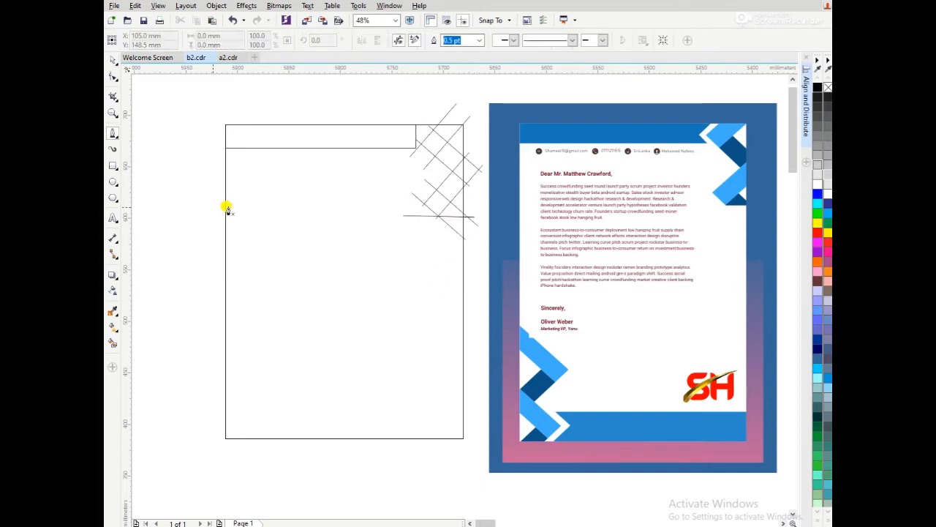
# Smart Fill the lattice areas with slate blue to form a zigzag ribbon down the page's upper-right edge.
pyautogui.click(112, 344)
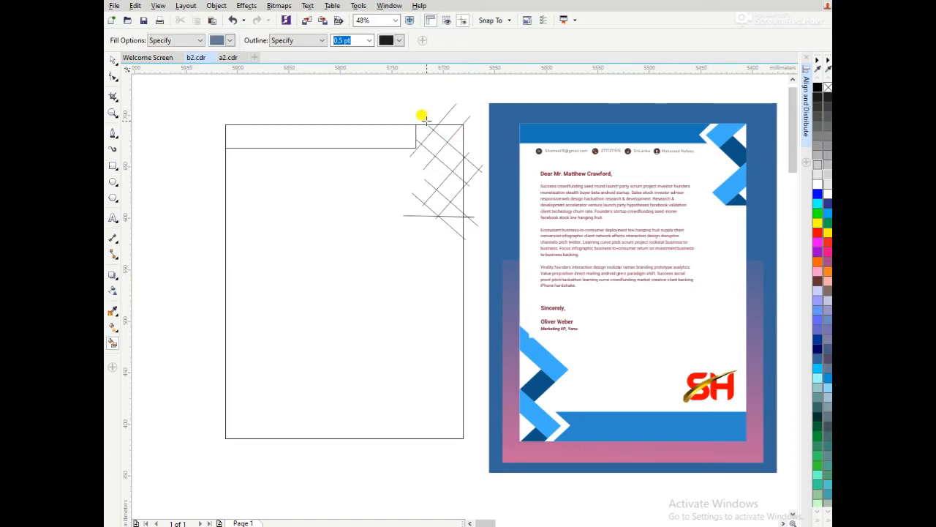
pyautogui.click(449, 132)
pyautogui.click(437, 146)
pyautogui.click(454, 156)
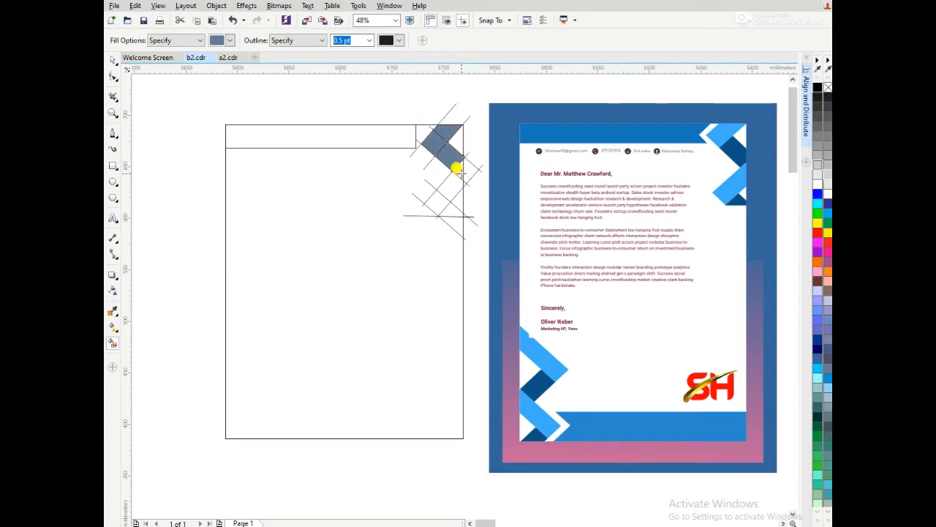
pyautogui.click(455, 192)
pyautogui.click(441, 205)
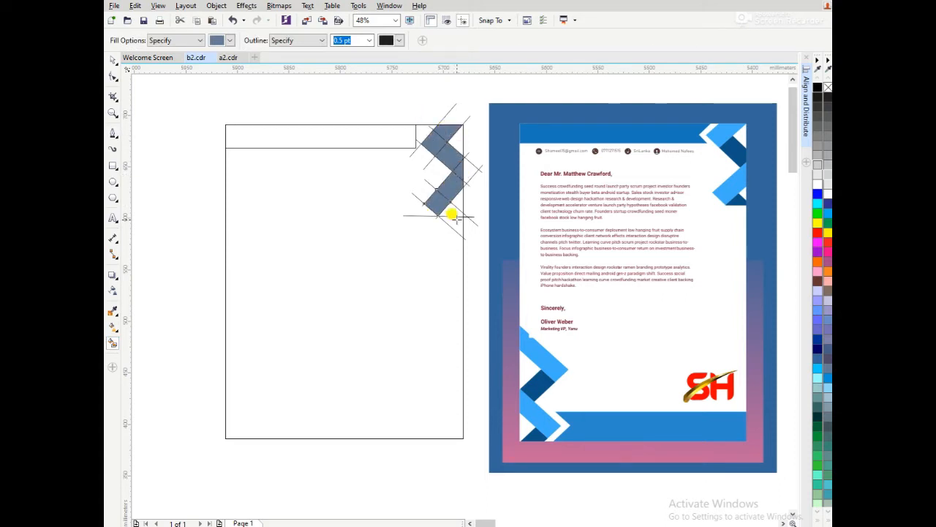
pyautogui.click(452, 211)
# Delete all the diagonal and horizontal guide lines around the zigzag ribbon, keeping only the filled pieces.
pyautogui.press('space')
pyautogui.click(476, 193)
pyautogui.click(468, 119)
pyautogui.click(448, 114)
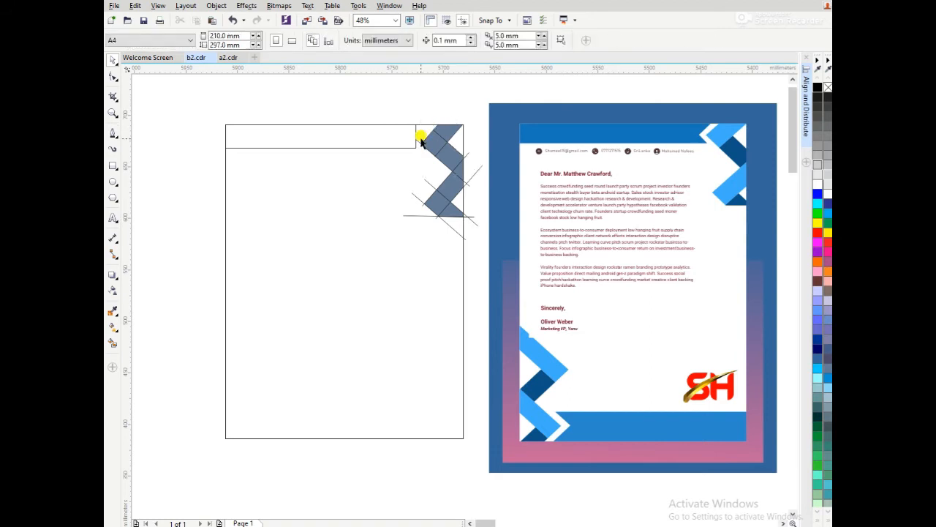
pyautogui.click(468, 154)
pyautogui.press('Delete')
pyautogui.click(474, 176)
pyautogui.press('Delete')
pyautogui.click(432, 185)
pyautogui.press('Delete')
pyautogui.click(418, 199)
pyautogui.press('Delete')
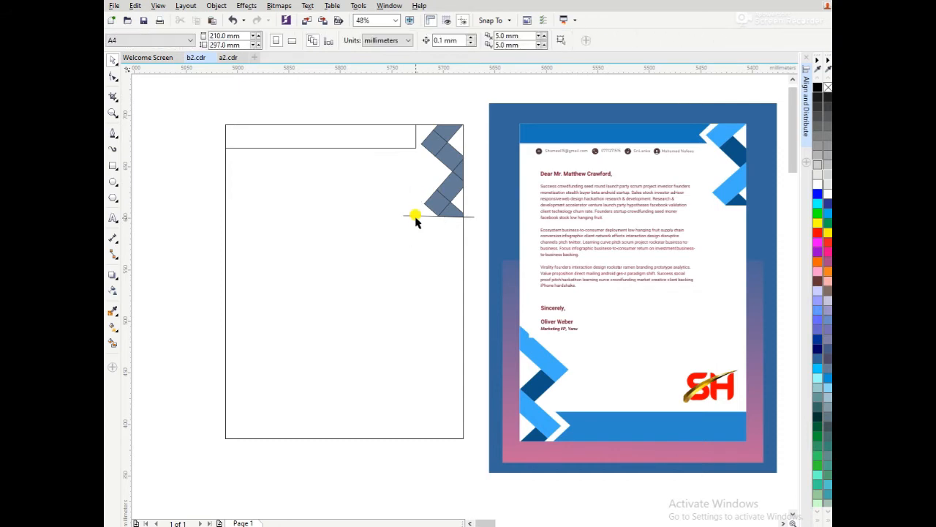
pyautogui.click(415, 216)
pyautogui.press('Delete')
pyautogui.click(417, 136)
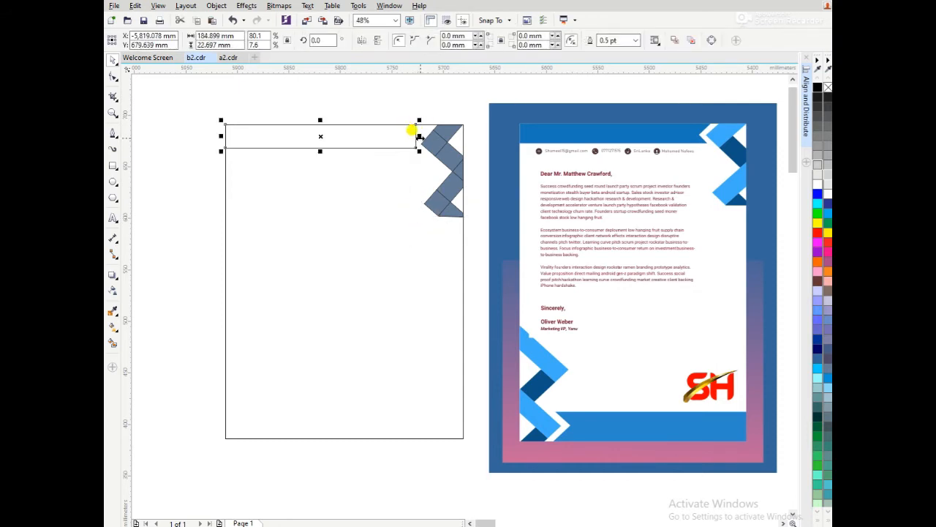
pyautogui.click(452, 110)
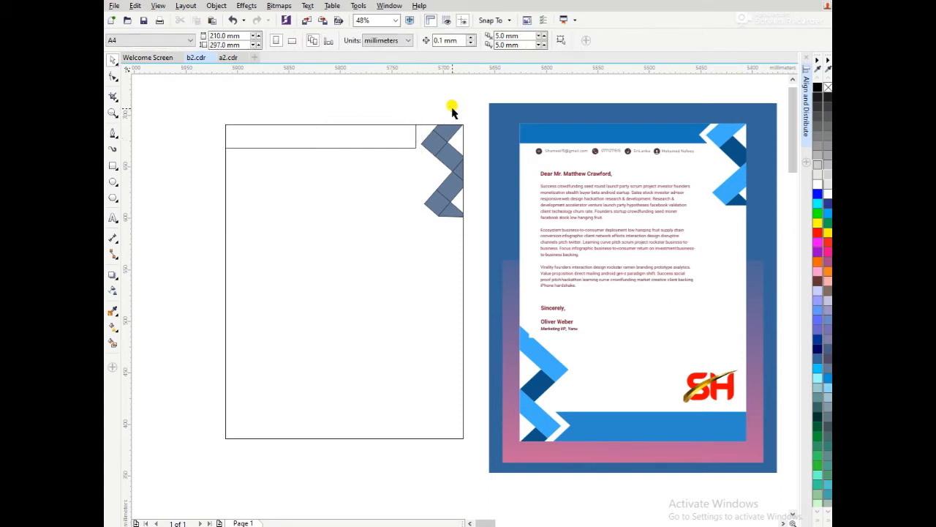
# Weld the ribbon's top pieces into one band, and weld the pieces of the long lower diagonal into another.
pyautogui.click(449, 129)
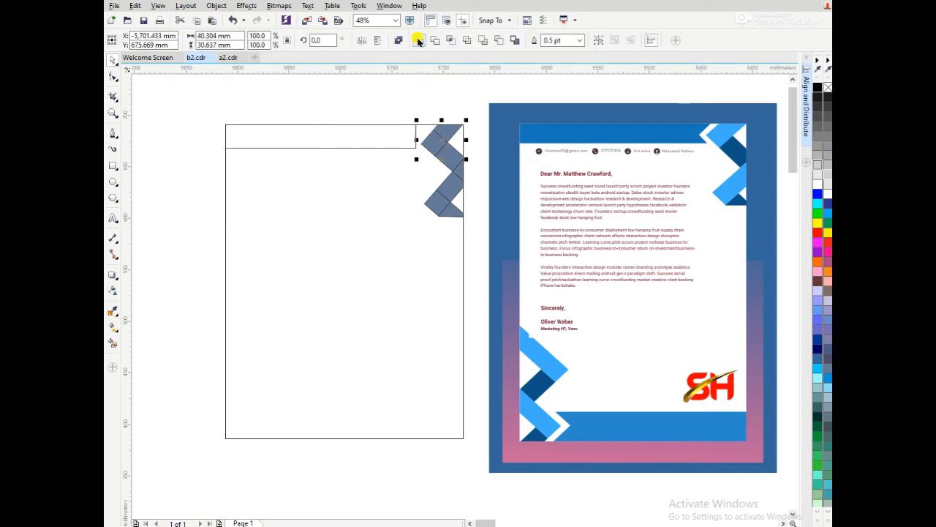
pyautogui.click(418, 42)
pyautogui.click(441, 92)
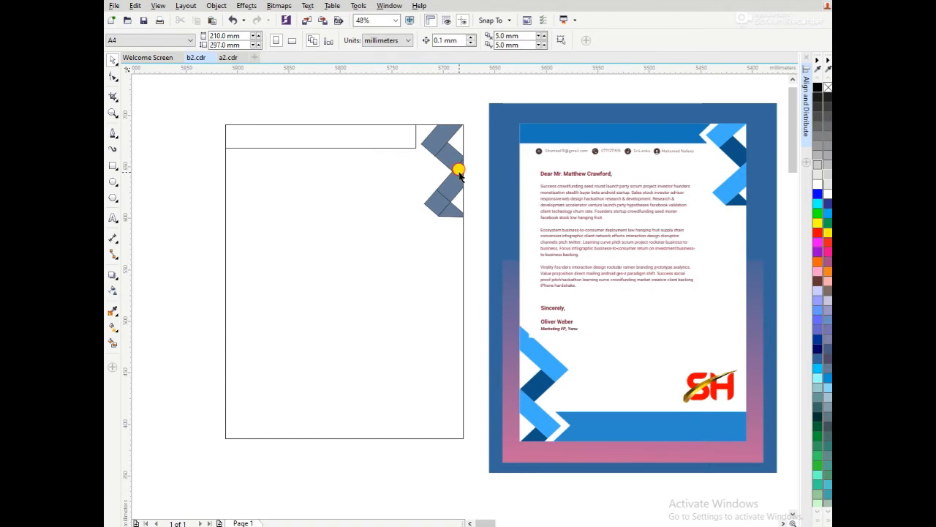
pyautogui.click(459, 172)
pyautogui.keyDown('shift'); pyautogui.click(450, 186); pyautogui.keyUp('shift')
pyautogui.click(418, 41)
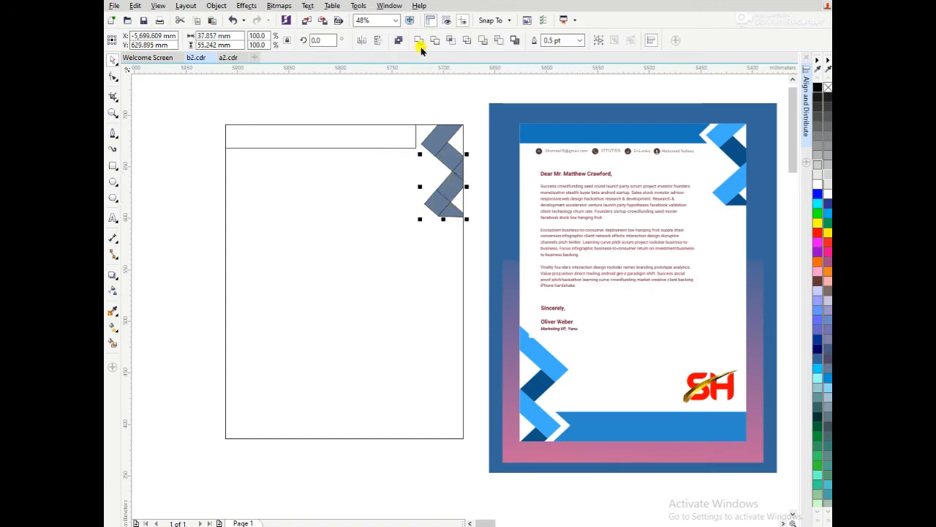
pyautogui.click(475, 186)
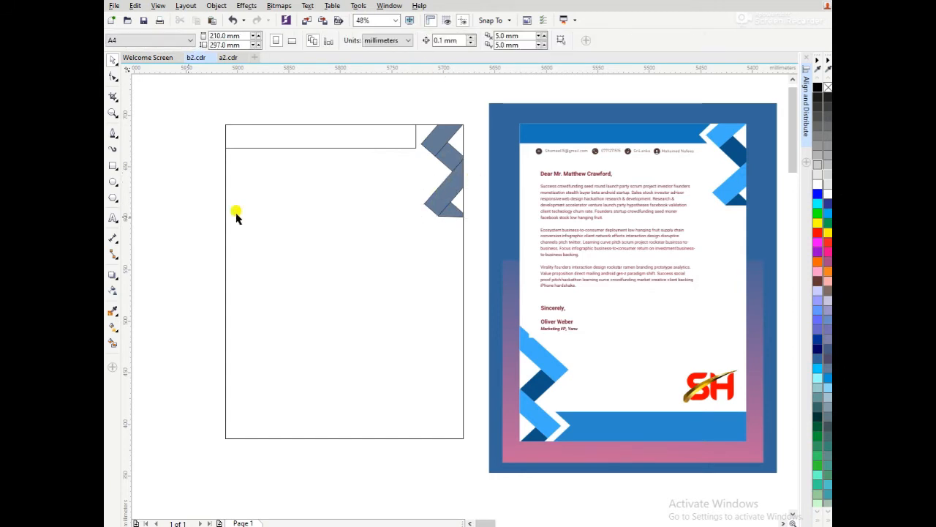
# Fill the ribbon's top band with bright sky blue and the second band with dark blue.
pyautogui.click(439, 142)
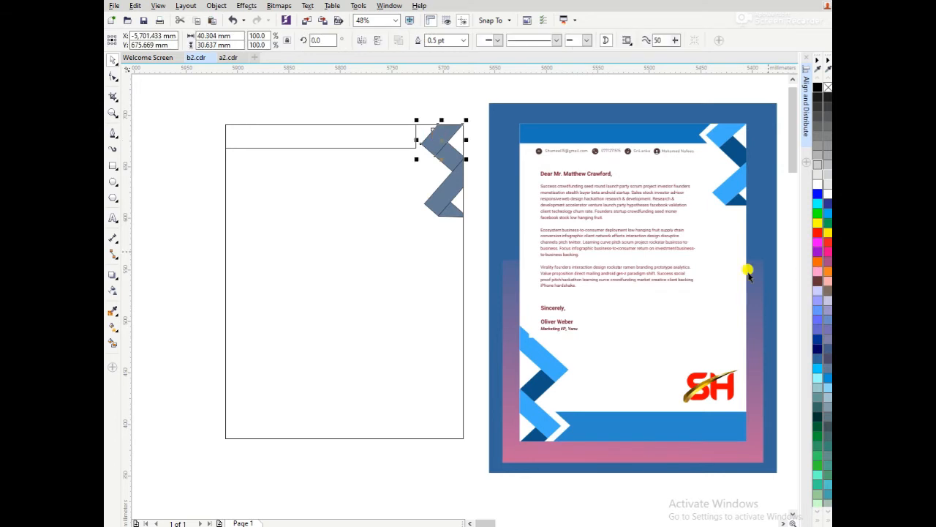
pyautogui.click(816, 370)
pyautogui.click(427, 96)
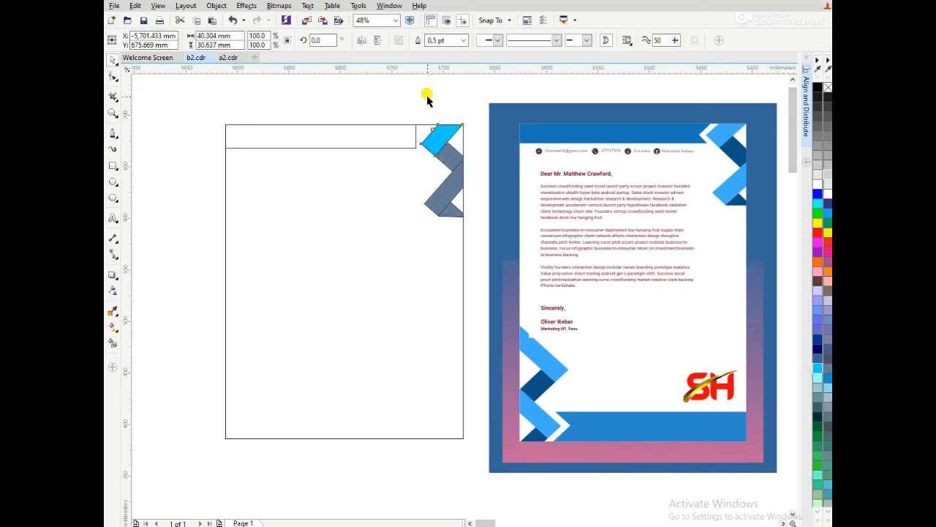
pyautogui.click(447, 152)
pyautogui.click(447, 152)
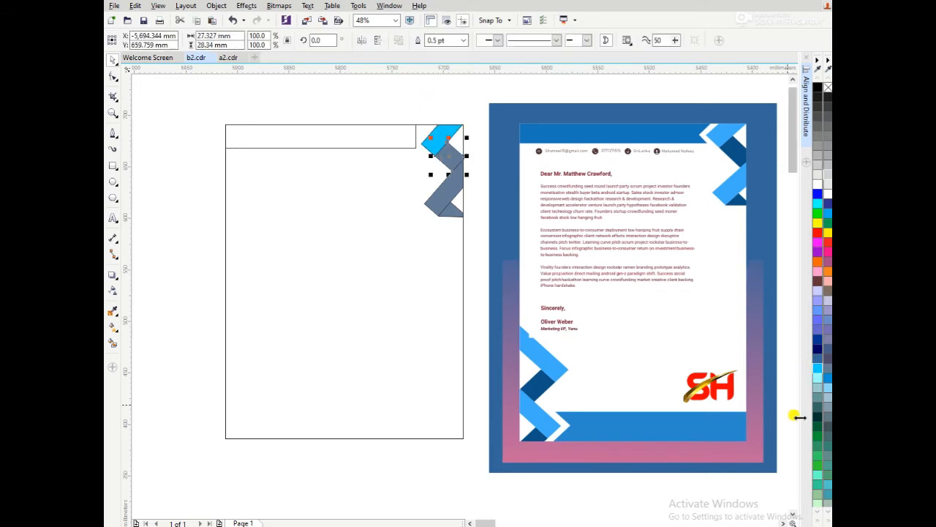
pyautogui.click(816, 360)
pyautogui.click(443, 93)
# Fill the ribbon's long third band with bright sky blue and its small bottom piece with dark blue.
pyautogui.click(447, 183)
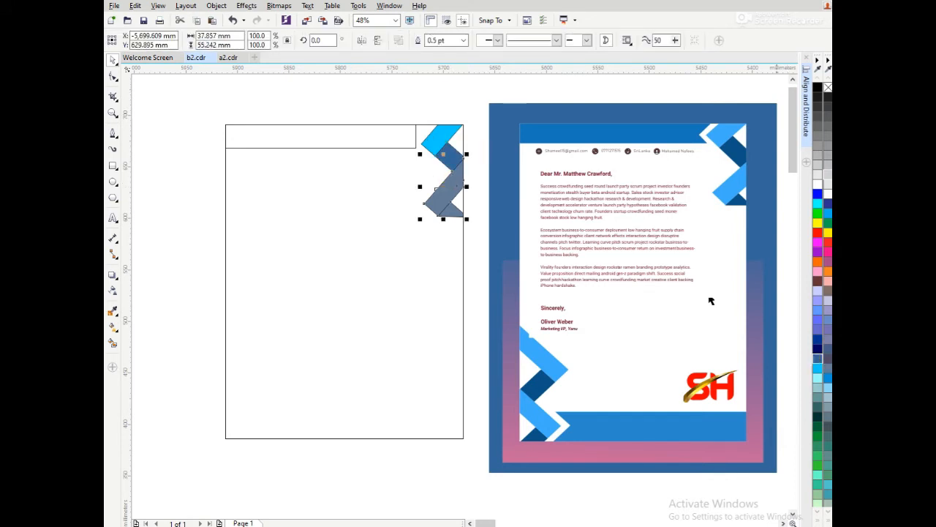
pyautogui.click(817, 368)
pyautogui.click(431, 84)
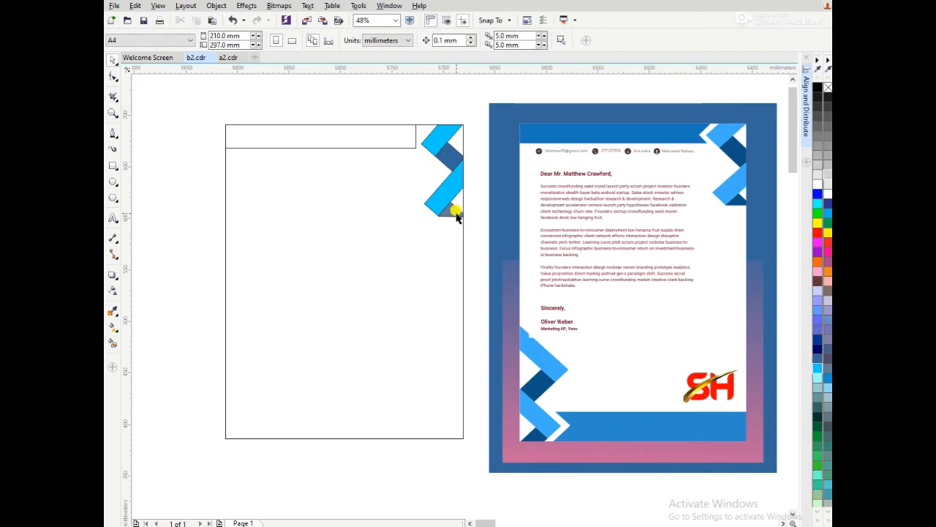
pyautogui.click(457, 217)
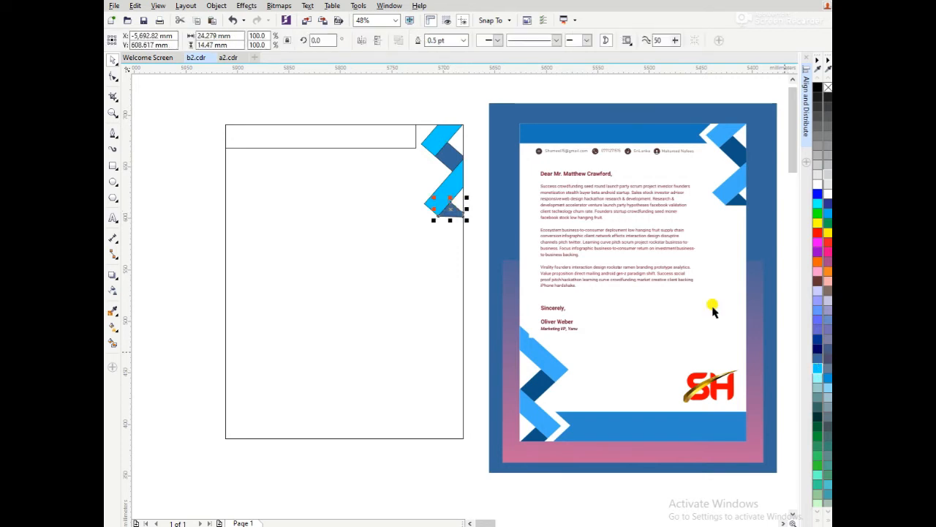
pyautogui.click(403, 101)
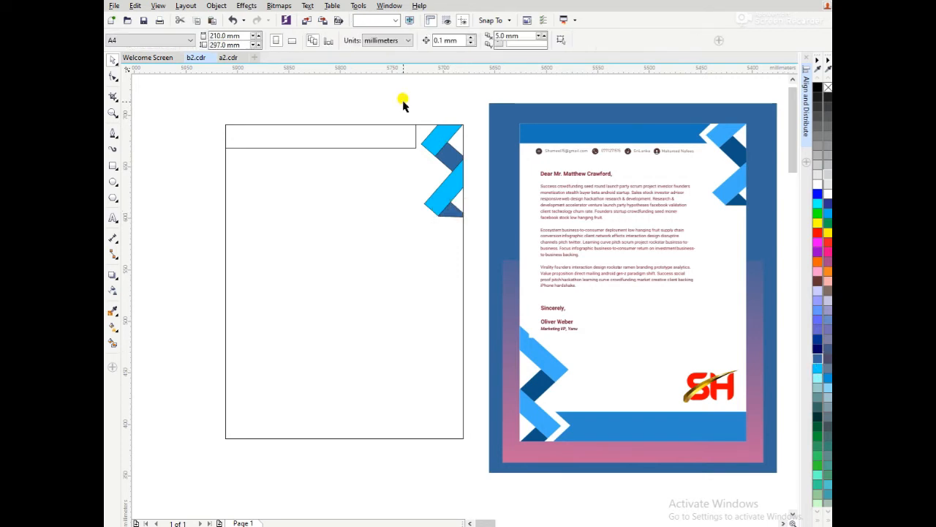
# Try to fill the header strip with the dark blue sampled from the ribbon's second band, and undo it.
pyautogui.click(113, 310)
pyautogui.click(448, 158)
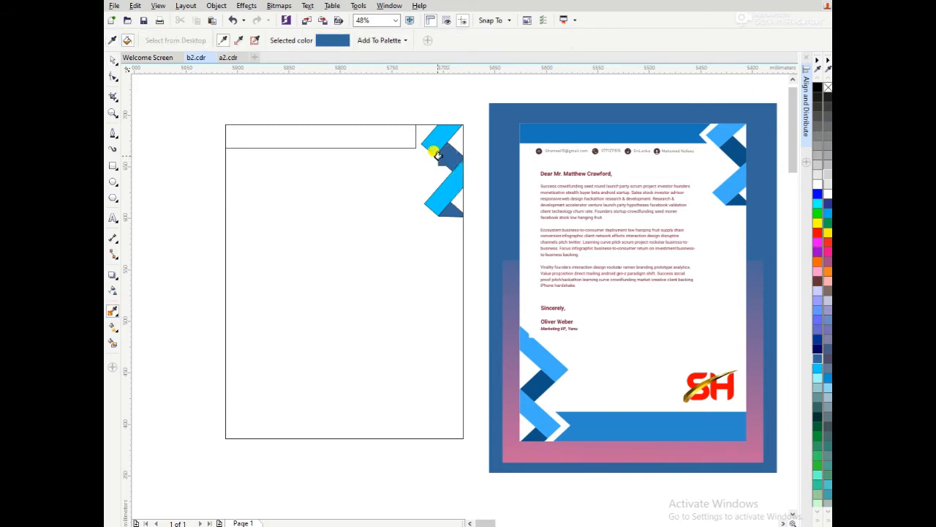
pyautogui.click(379, 139)
pyautogui.hotkey('ctrl', 'z')
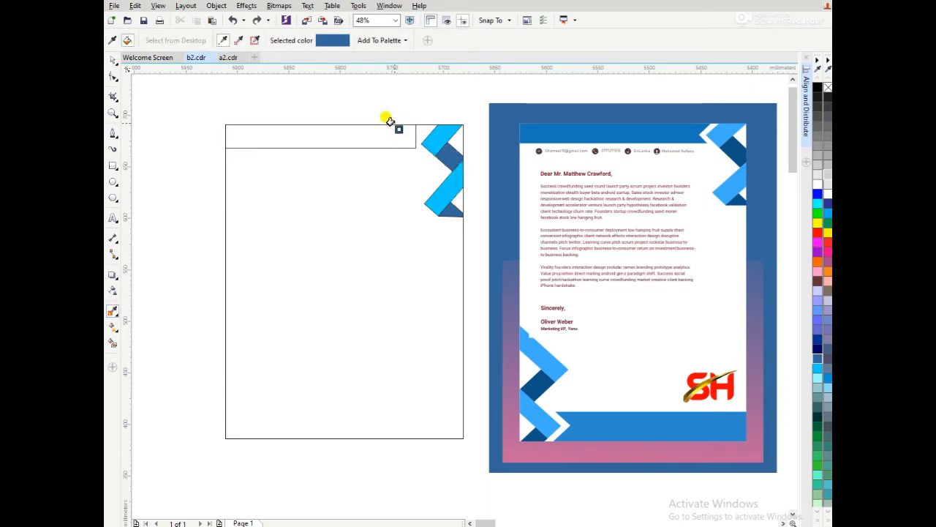
pyautogui.press('space')
# Widen the header strip to about 200 mm so its end reaches the ribbon's top band.
pyautogui.click(414, 129)
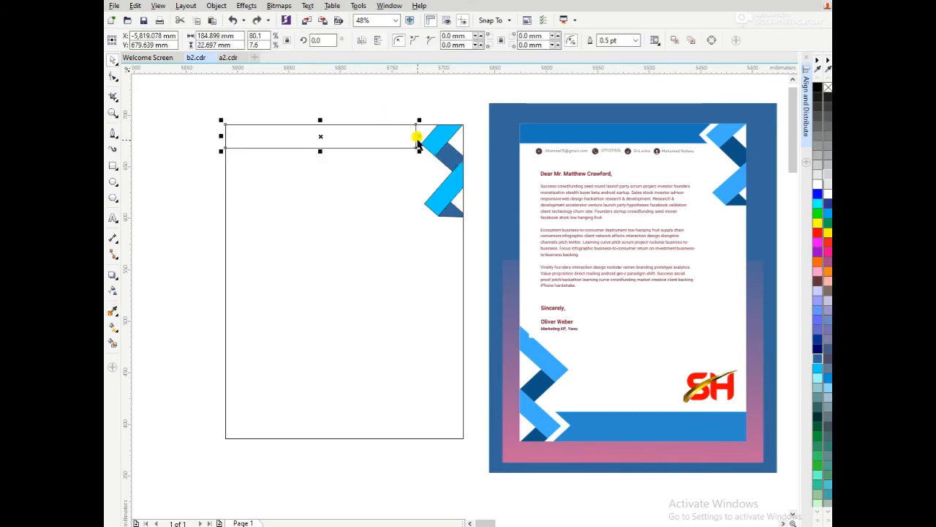
pyautogui.moveTo(419, 136); pyautogui.dragTo(439, 136)
pyautogui.click(314, 220)
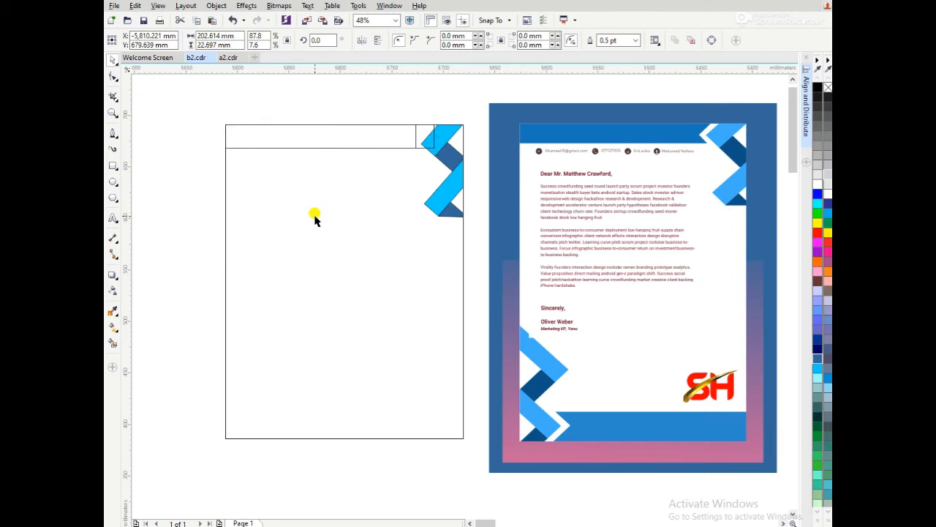
pyautogui.click(414, 141)
pyautogui.moveTo(419, 141); pyautogui.dragTo(435, 136)
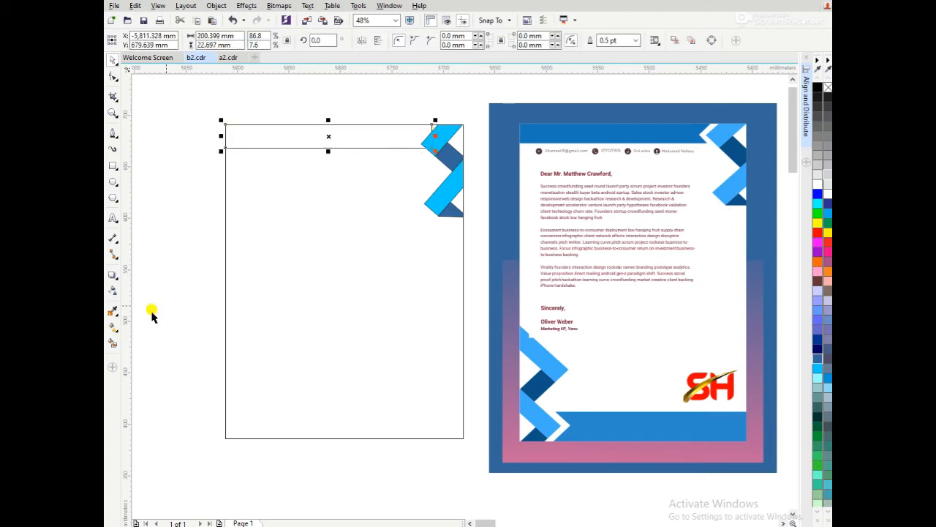
pyautogui.click(113, 343)
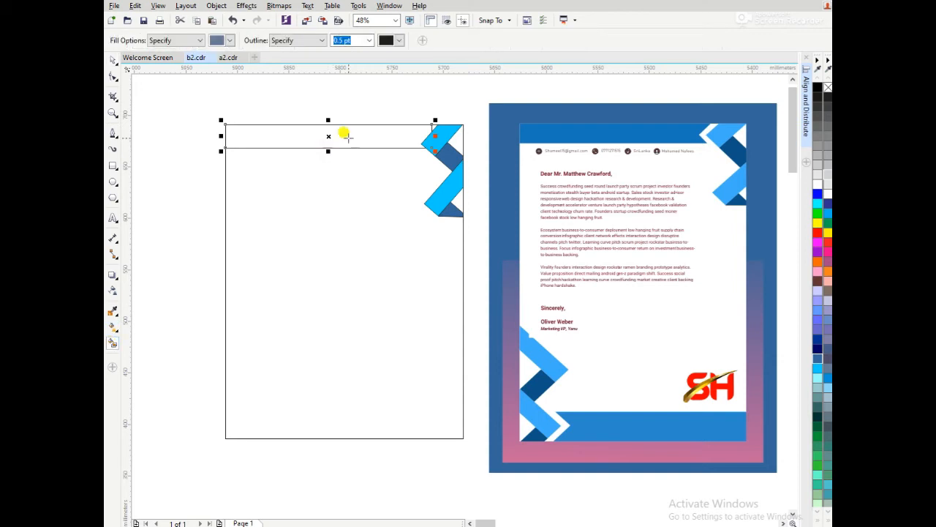
pyautogui.press('space')
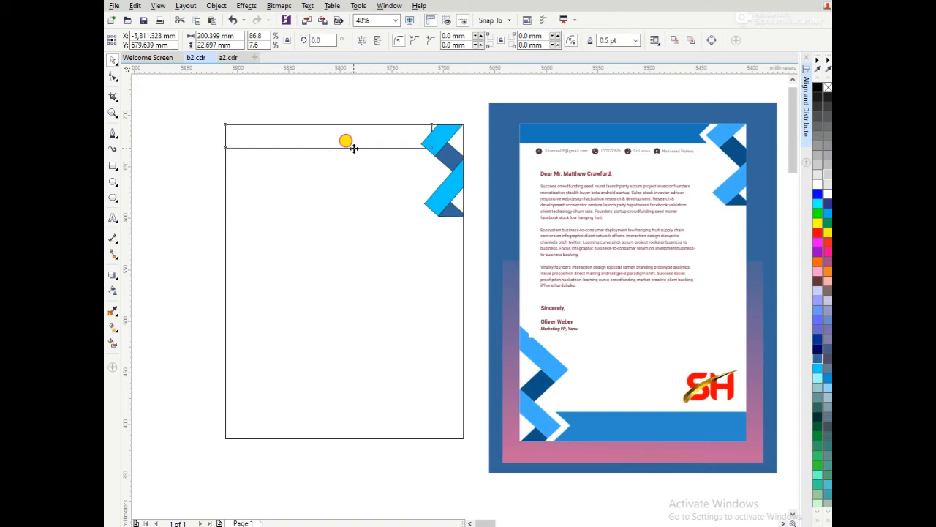
# Try increasing the header strip's height to about 29 mm and filling its visible area with grey-blue, and undo these changes.
pyautogui.moveTo(353, 148); pyautogui.dragTo(324, 158)
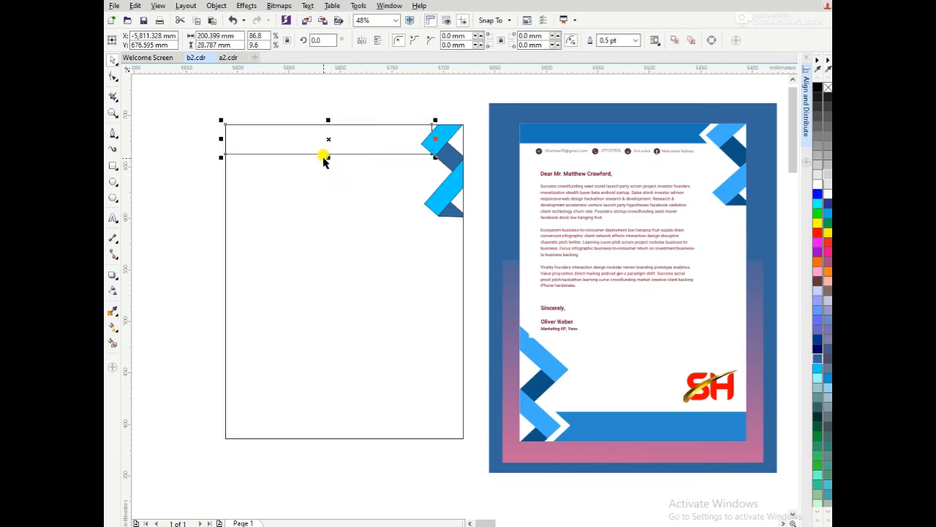
pyautogui.press('g')
pyautogui.click(329, 141)
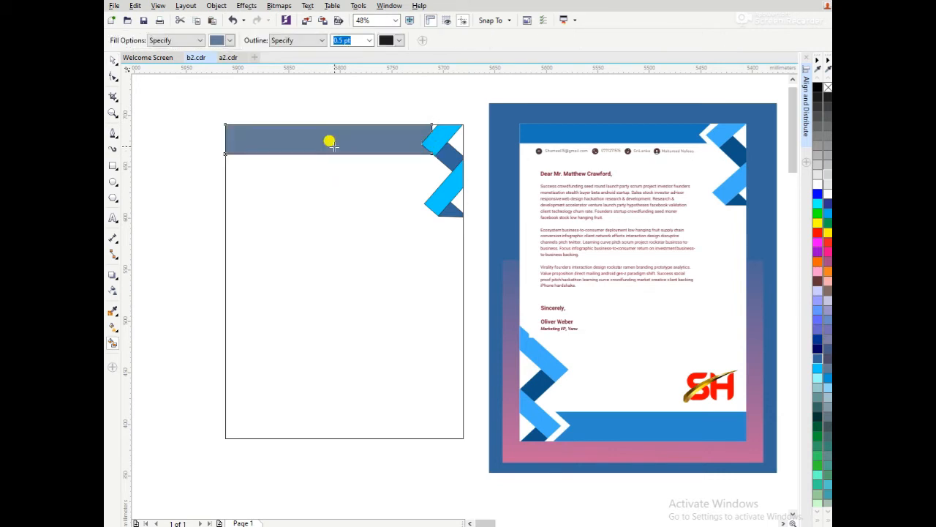
pyautogui.press('space')
pyautogui.moveTo(436, 140); pyautogui.dragTo(410, 140)
pyautogui.hotkey('ctrl', 'z')
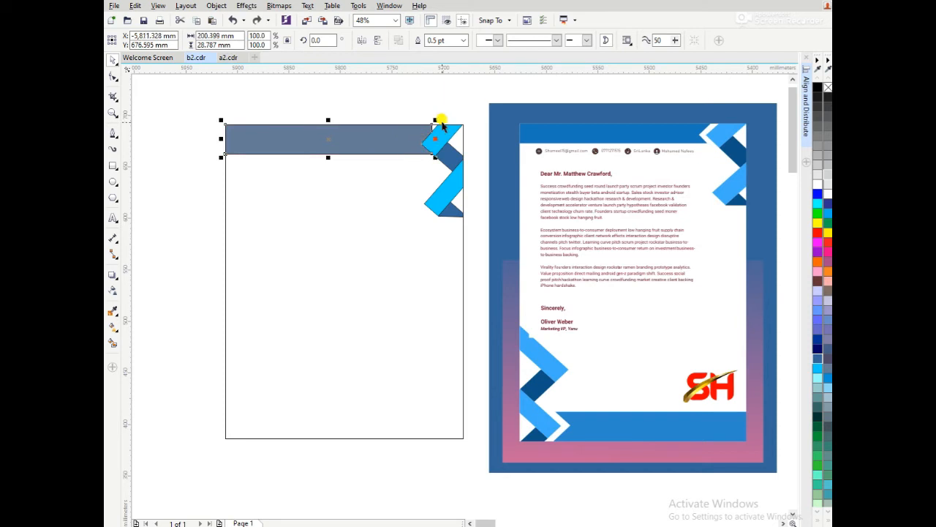
pyautogui.hotkey('ctrl', 'z')
pyautogui.hotkey('ctrl', 'z')
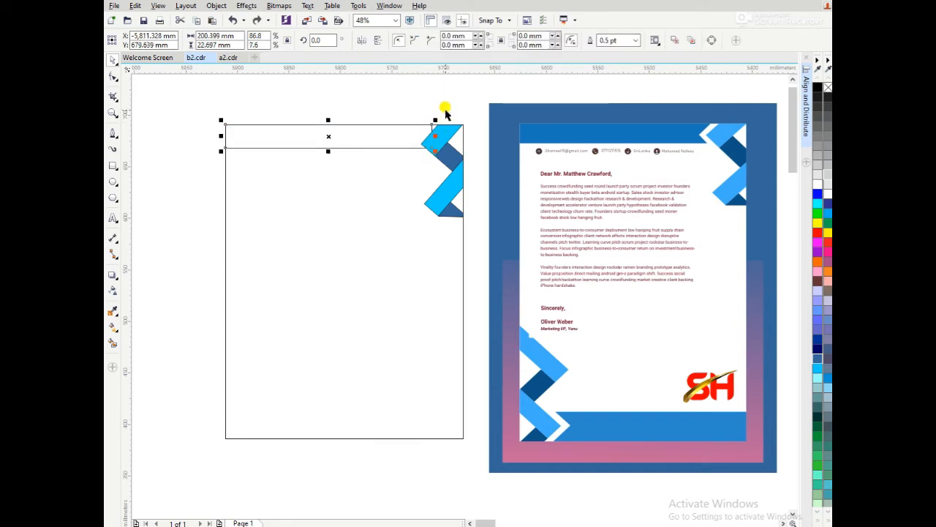
# Widen the header strip to about 213 mm, tucking its end behind the ribbon, and increase its height to about 27 mm.
pyautogui.press('Escape')
pyautogui.click(433, 132)
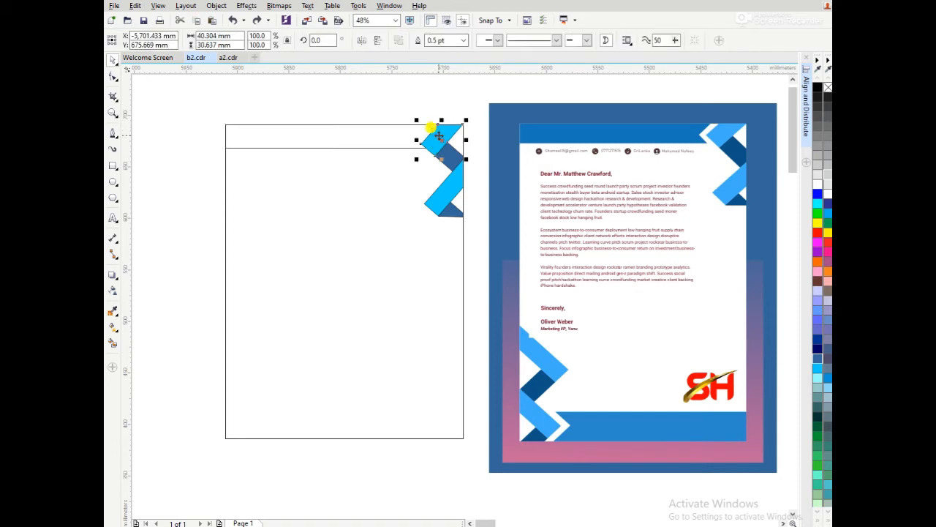
pyautogui.click(374, 142)
pyautogui.moveTo(431, 124); pyautogui.dragTo(442, 125)
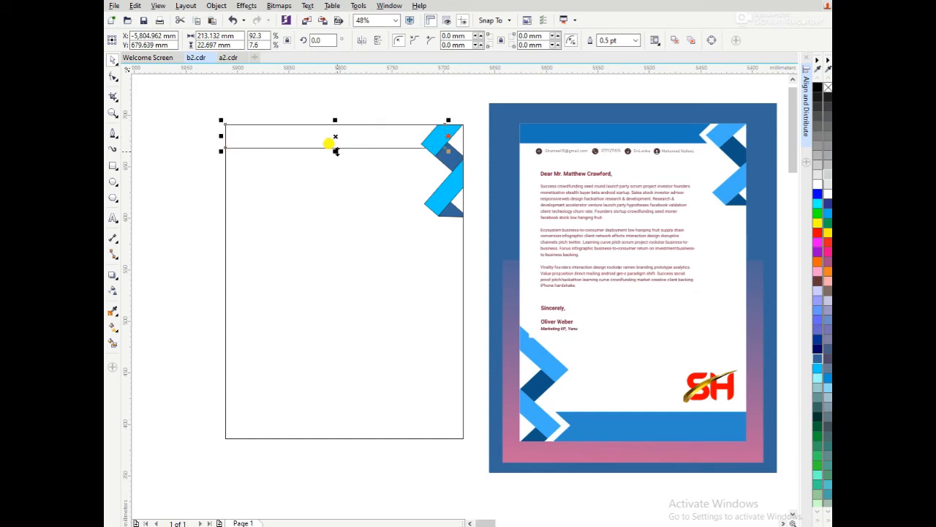
pyautogui.moveTo(336, 152); pyautogui.dragTo(340, 155)
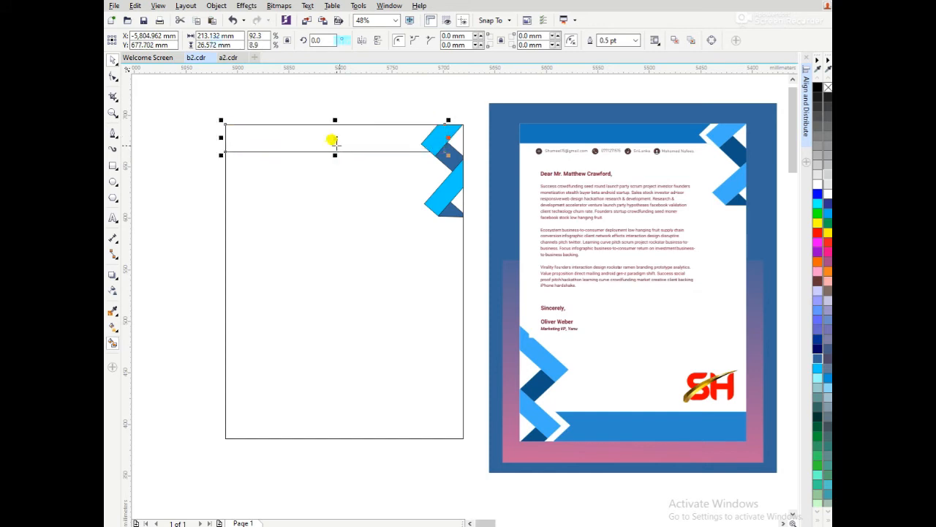
# Fill the header strip's area up to the ribbon with grey-blue using Smart Fill.
pyautogui.press('s')
pyautogui.click(333, 139)
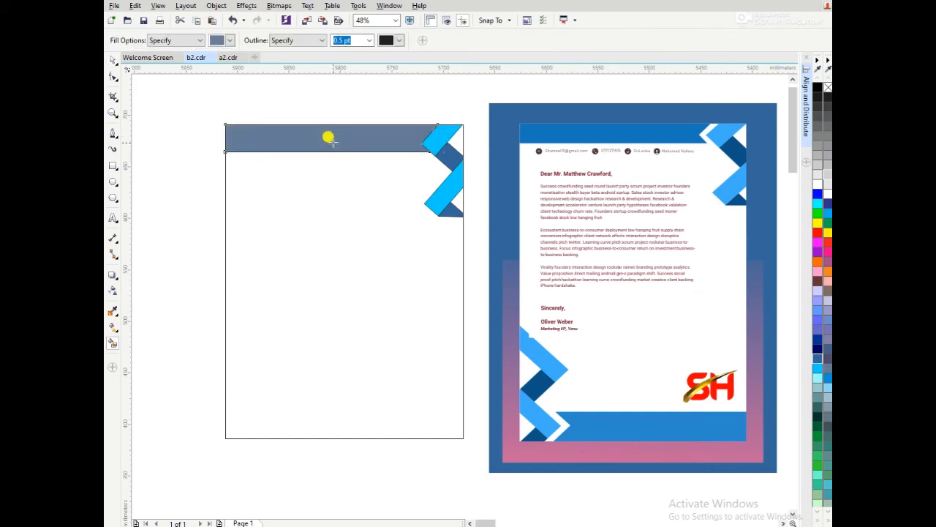
pyautogui.press('space')
# Reshape the filled header strip's ribbon-side end so that a white angled gap separates it from the ribbon.
pyautogui.click(406, 150)
pyautogui.click(406, 151)
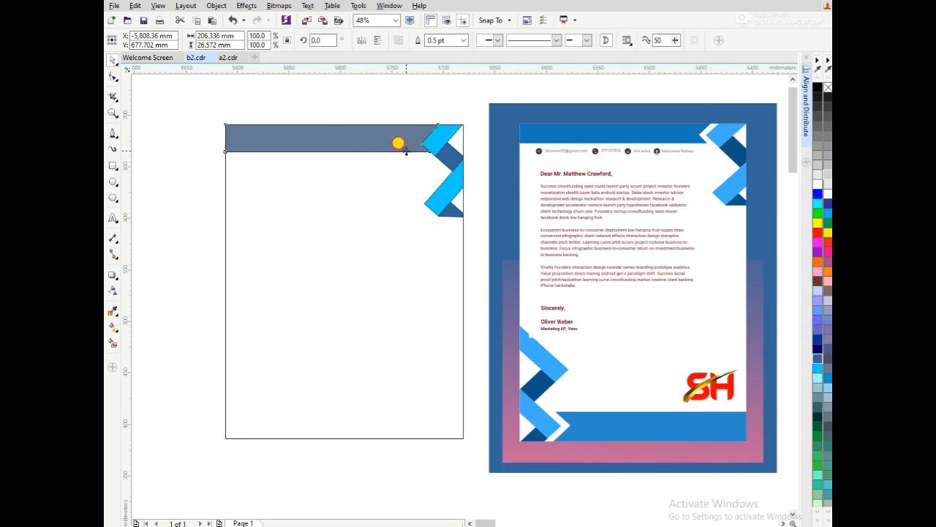
pyautogui.press('F10')
pyautogui.click(421, 152)
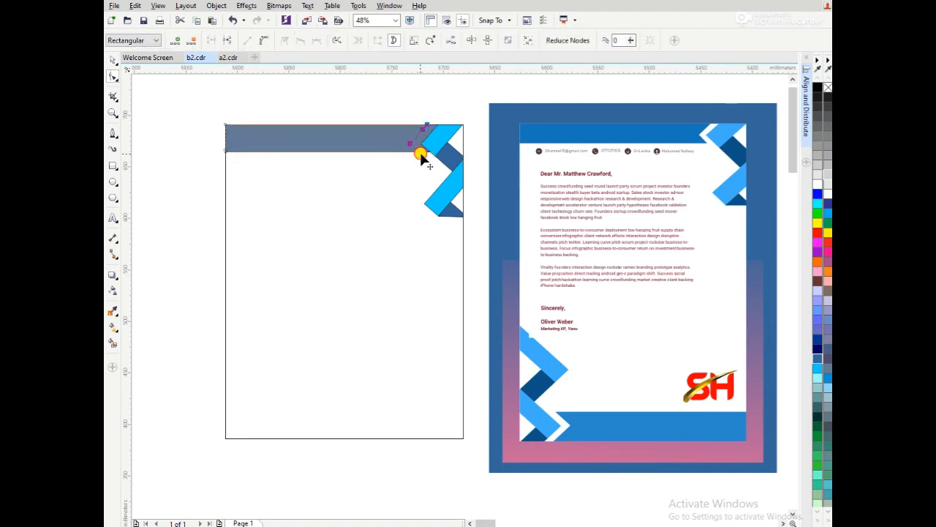
pyautogui.press('space')
pyautogui.click(426, 96)
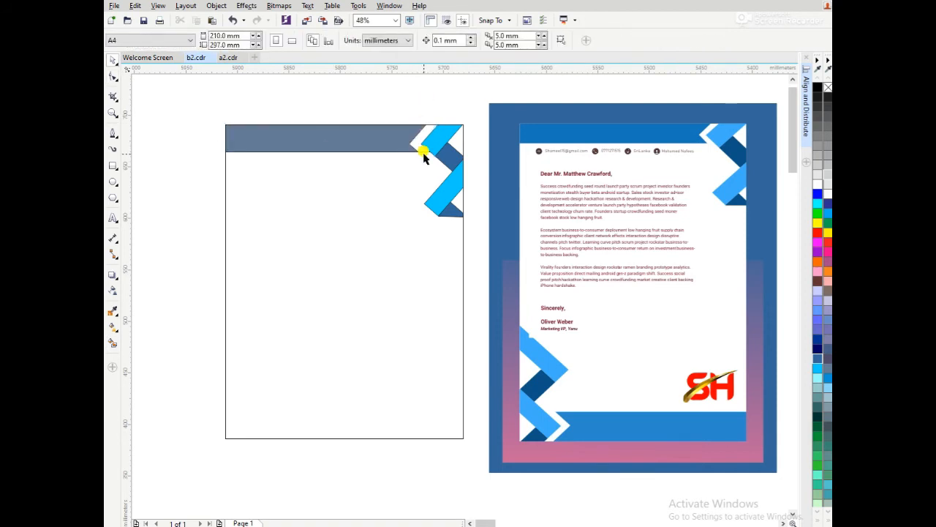
# Fill the header strip with the dark blue sampled from the ribbon's second band, and remove the outlines of the ribbon pieces.
pyautogui.click(423, 151)
pyautogui.click(424, 152)
pyautogui.click(113, 328)
pyautogui.click(112, 311)
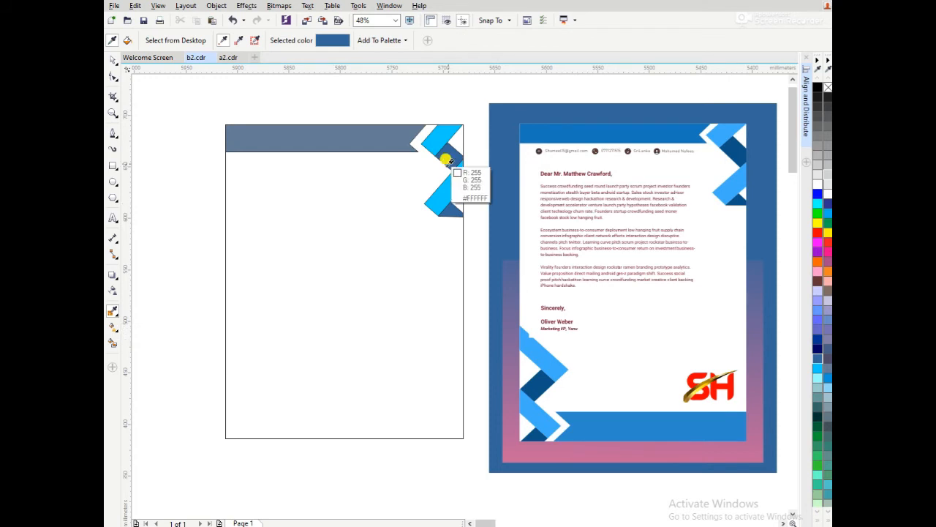
pyautogui.click(446, 159)
pyautogui.click(390, 150)
pyautogui.press('space')
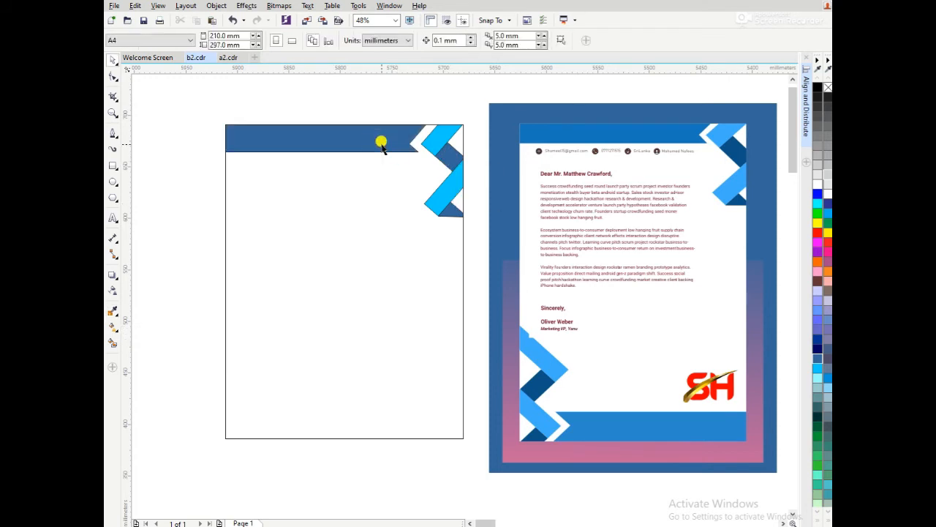
pyautogui.moveTo(390, 105); pyautogui.dragTo(472, 237)
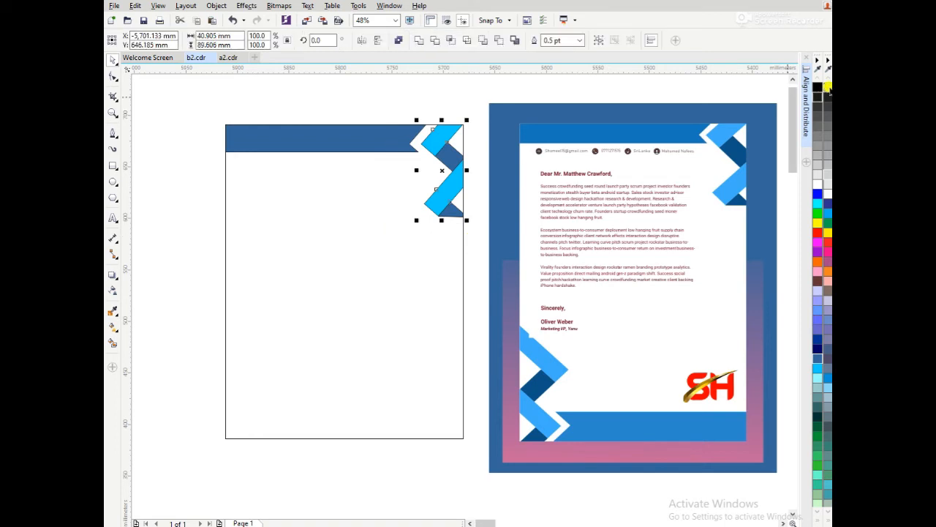
pyautogui.click(393, 98)
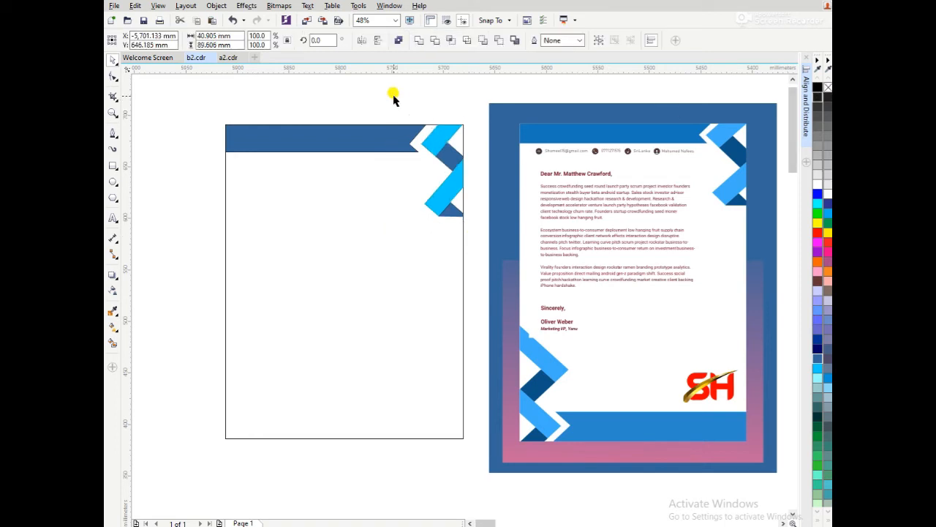
# Duplicate the header strip and ribbon lower on the page and mirror the copy both horizontally and vertically.
pyautogui.moveTo(211, 106); pyautogui.dragTo(474, 231)
pyautogui.moveTo(346, 121); pyautogui.dragTo(355, 271)
pyautogui.rightClick(356, 271)
pyautogui.moveTo(446, 260); pyautogui.dragTo(448, 355)
pyautogui.click(361, 40)
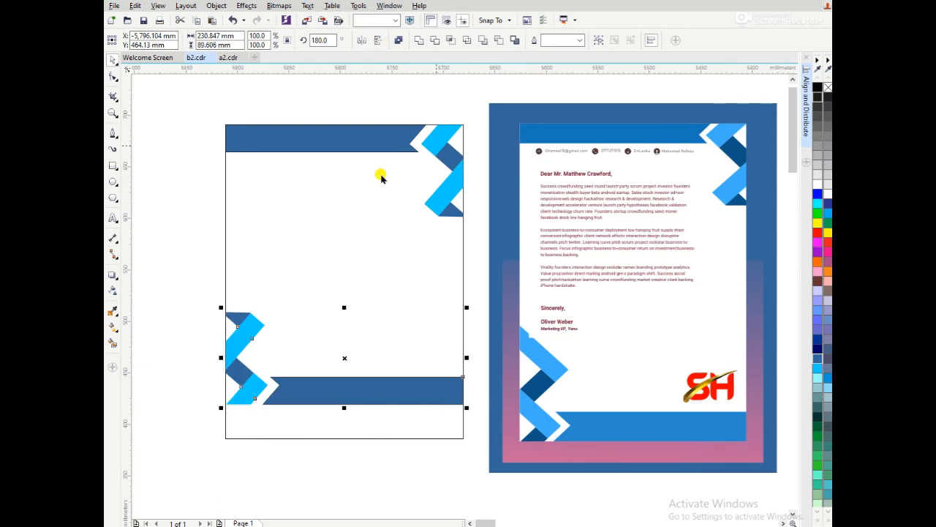
# Group the mirrored copy and align it with the page's bottom edge.
pyautogui.click(597, 42)
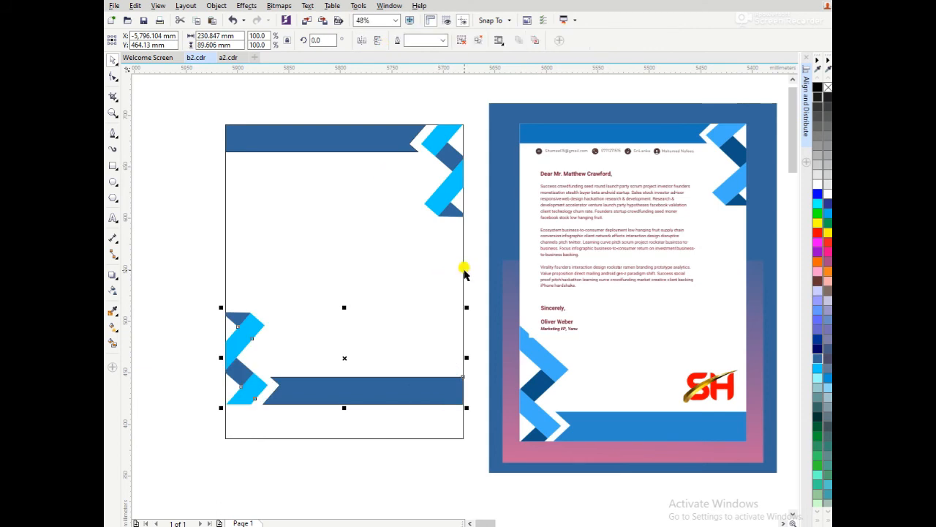
pyautogui.keyDown('shift'); pyautogui.click(463, 270); pyautogui.keyUp('shift')
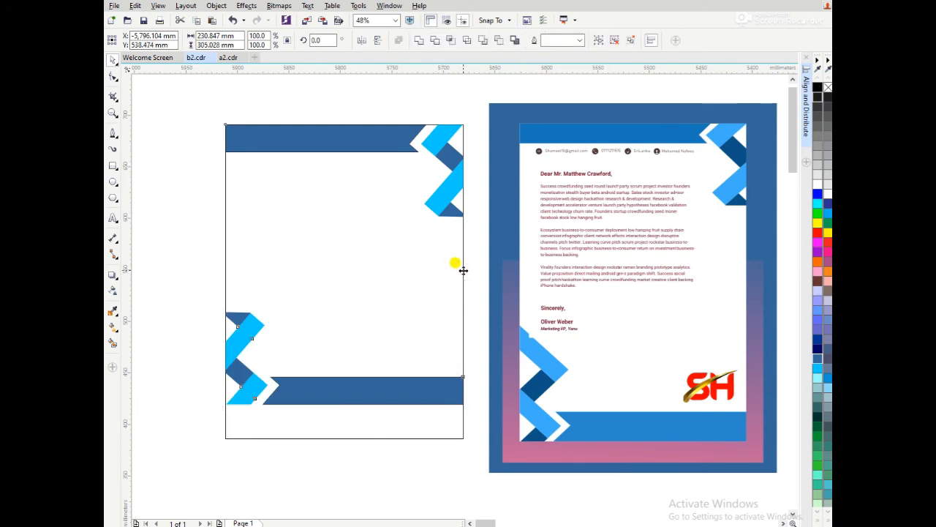
pyautogui.press('b')
pyautogui.click(202, 250)
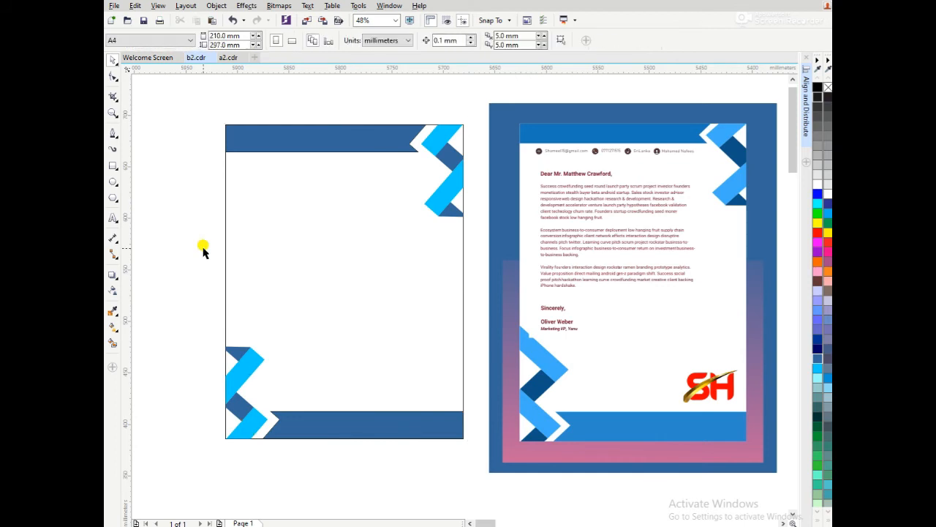
# Ungroup the footer copy and flip only its zigzag ribbon vertically.
pyautogui.click(246, 366)
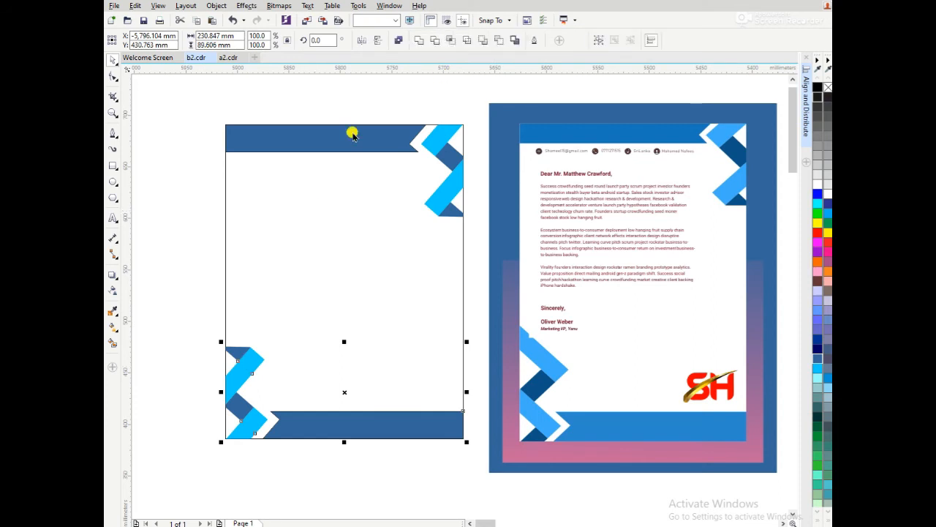
pyautogui.click(229, 318)
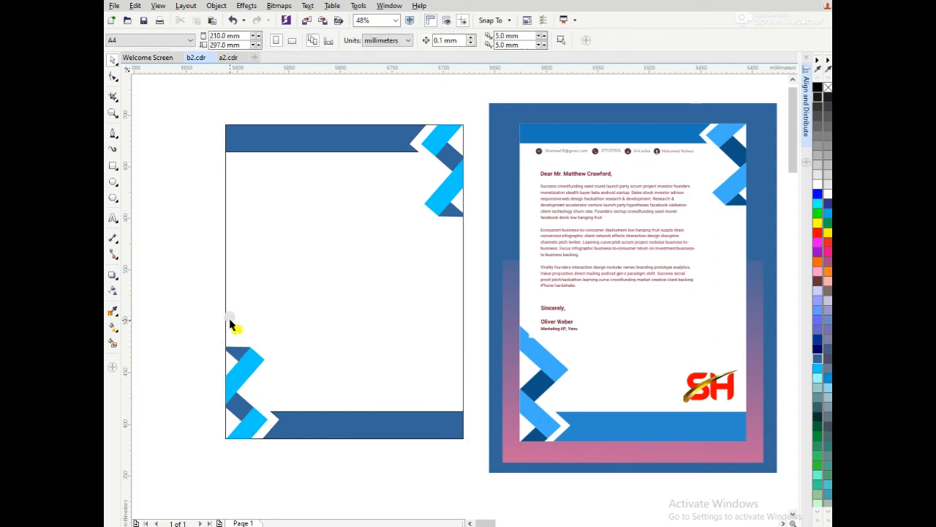
pyautogui.click(250, 370)
pyautogui.moveTo(186, 330); pyautogui.dragTo(281, 455)
pyautogui.click(378, 40)
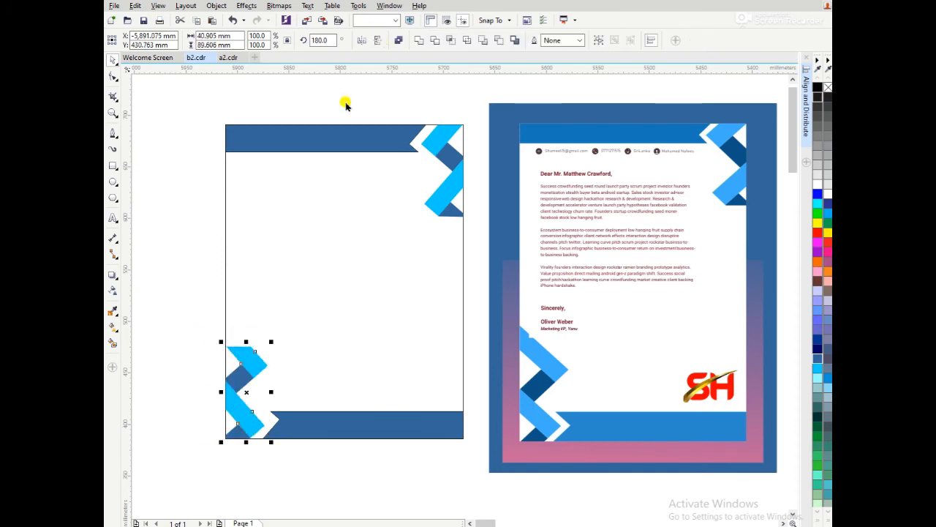
# Reshape the footer ribbon's uppermost sky blue band to run up to the page's left edge, about 61 mm tall.
pyautogui.click(259, 451)
pyautogui.press('z')
pyautogui.moveTo(191, 259); pyautogui.dragTo(377, 504)
pyautogui.doubleClick(402, 256)
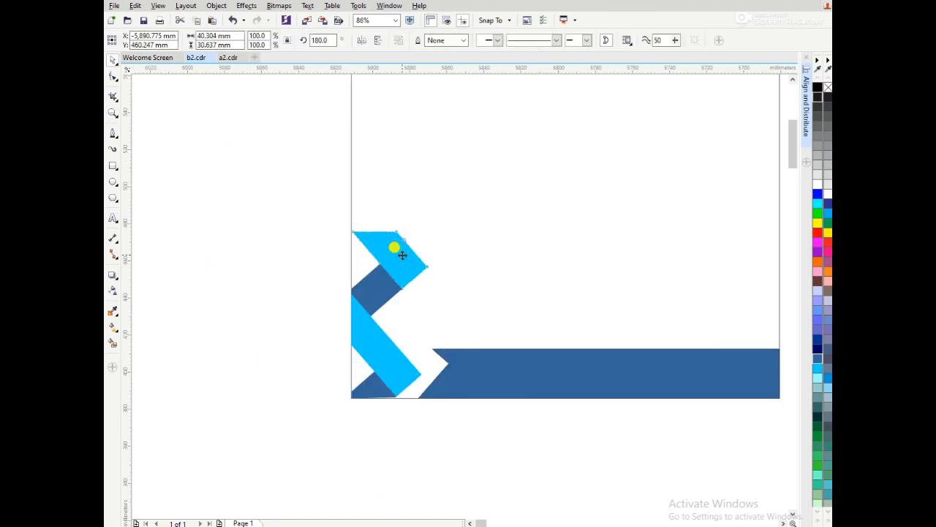
pyautogui.moveTo(400, 235); pyautogui.dragTo(352, 176)
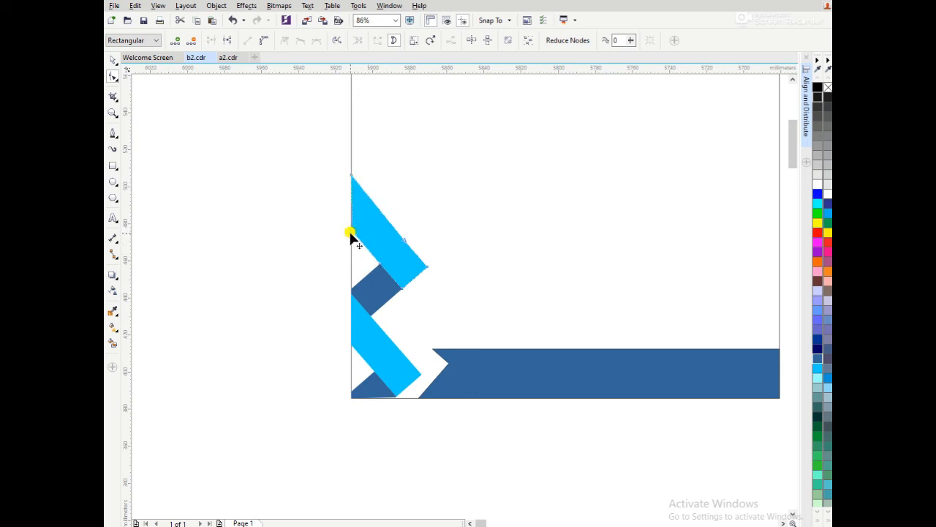
pyautogui.press('space')
# Remove the outline from the dark blue footer strip.
pyautogui.scroll(-5, 365, 256)
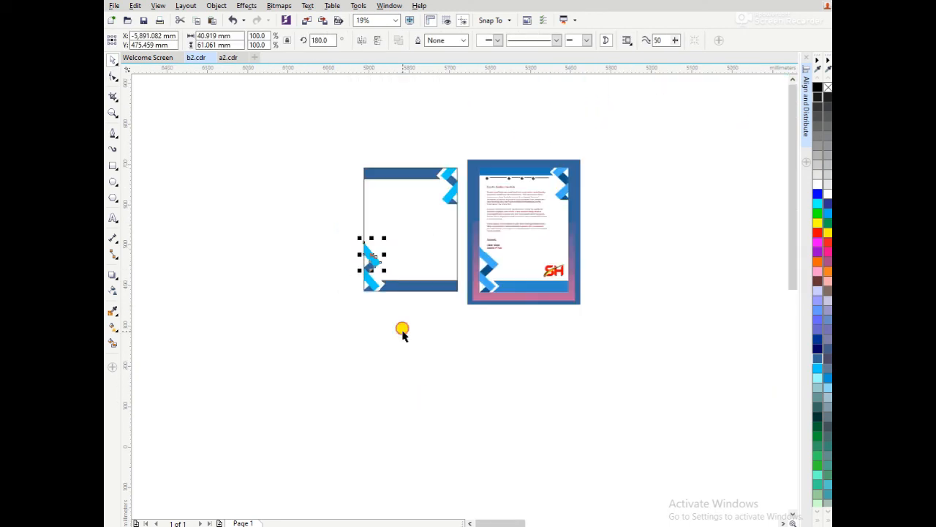
pyautogui.press('z')
pyautogui.moveTo(332, 140); pyautogui.dragTo(600, 350)
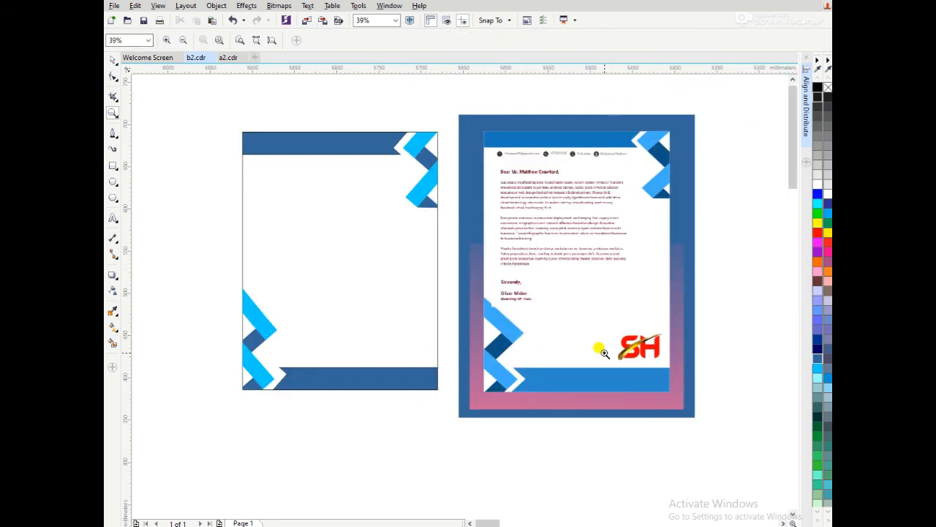
pyautogui.press('space')
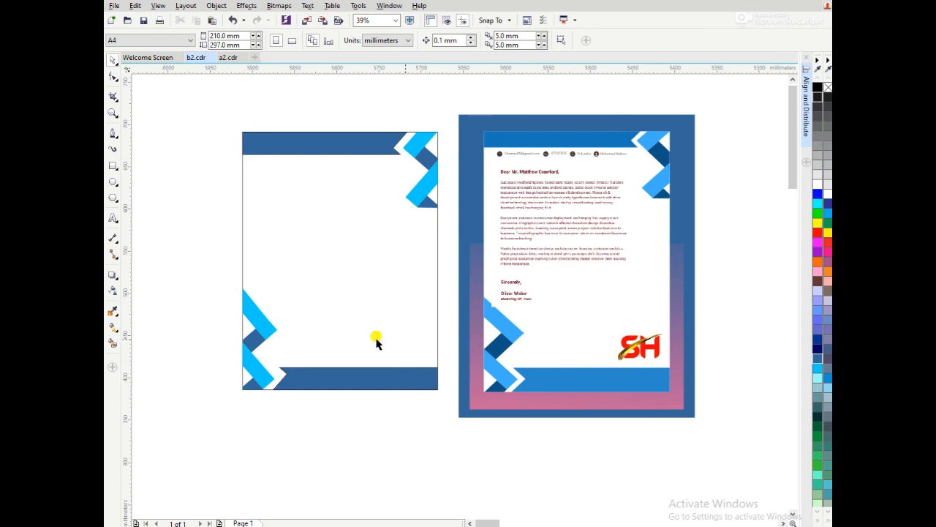
pyautogui.click(313, 386)
pyautogui.rightClick(828, 87)
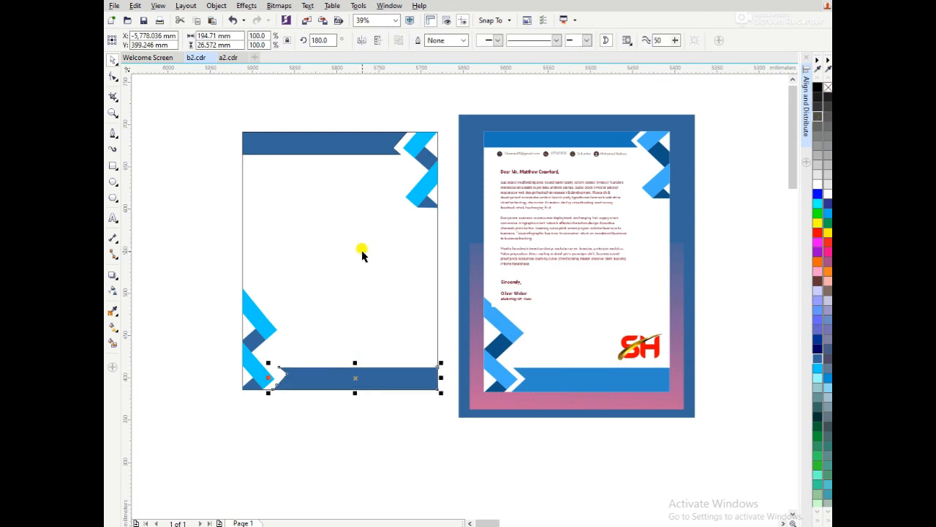
pyautogui.click(362, 254)
# Copy the letter's body text from the reference design into the middle of the new letterhead.
pyautogui.click(527, 213)
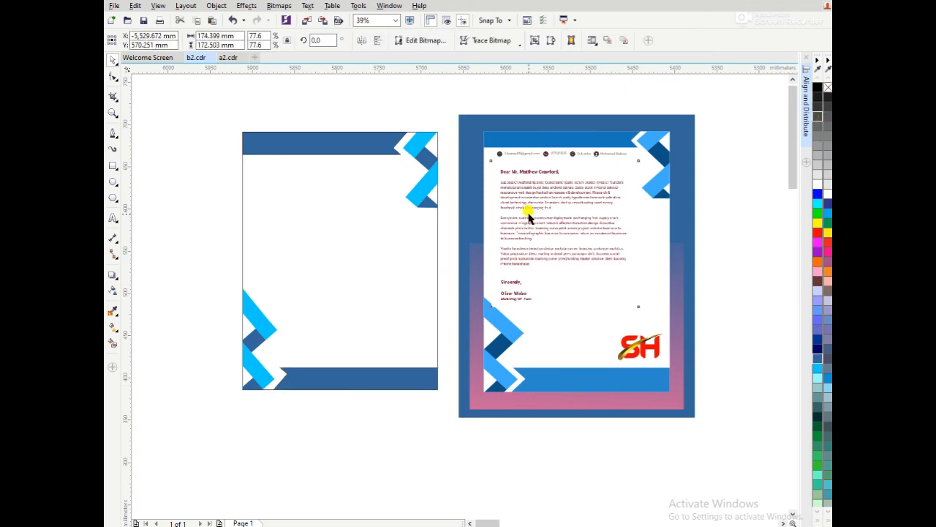
pyautogui.moveTo(531, 209)
pyautogui.mouseDown()
pyautogui.moveTo(300, 233)
pyautogui.moveTo(308, 237)
pyautogui.mouseUp()
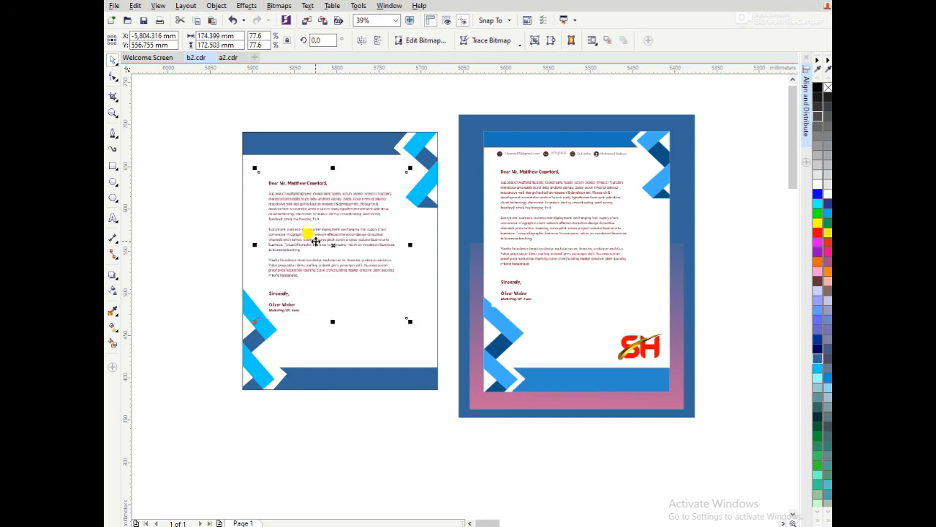
# Copy the contact details row below the new header and the SH logo above the new footer strip.
pyautogui.moveTo(485, 90); pyautogui.dragTo(631, 155)
pyautogui.moveTo(561, 150); pyautogui.dragTo(325, 164)
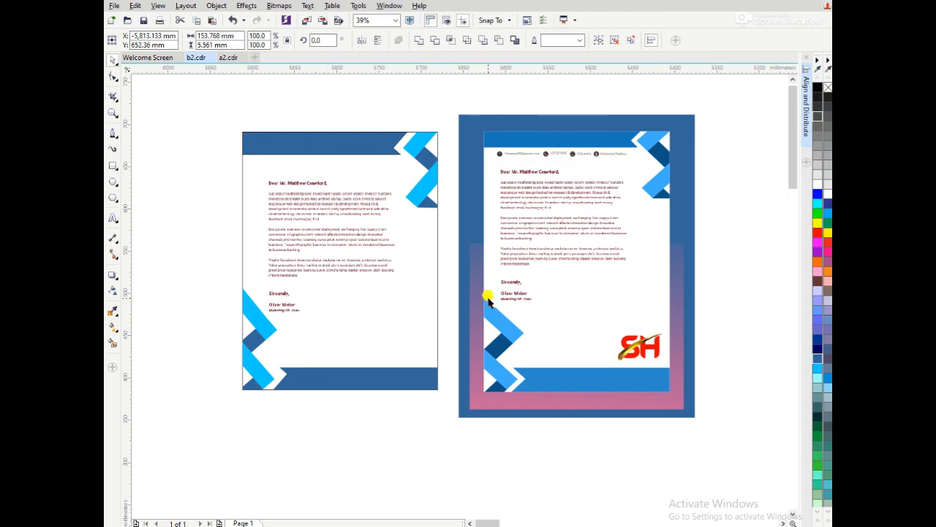
pyautogui.moveTo(620, 351); pyautogui.dragTo(393, 356)
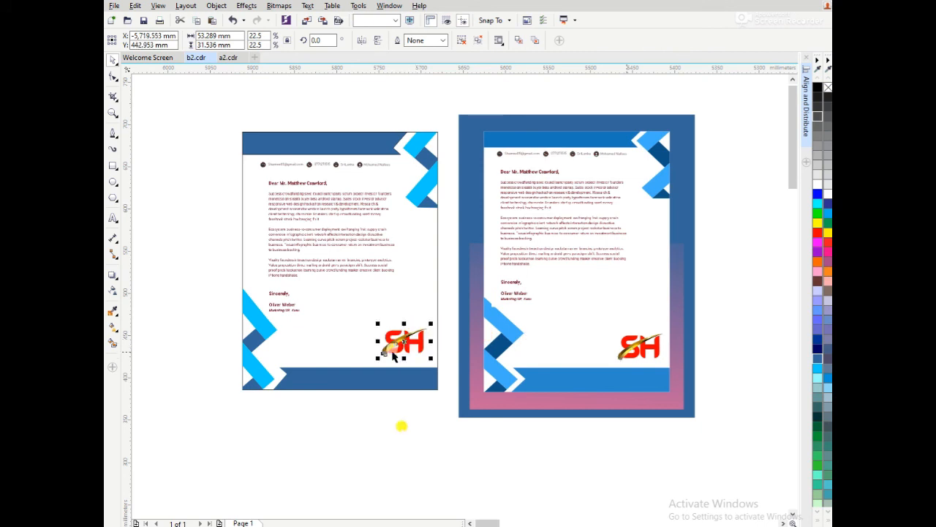
pyautogui.click(401, 428)
# Try deleting the dark blue backdrop and the gradient panel behind the reference design, and undo both deletions.
pyautogui.click(468, 359)
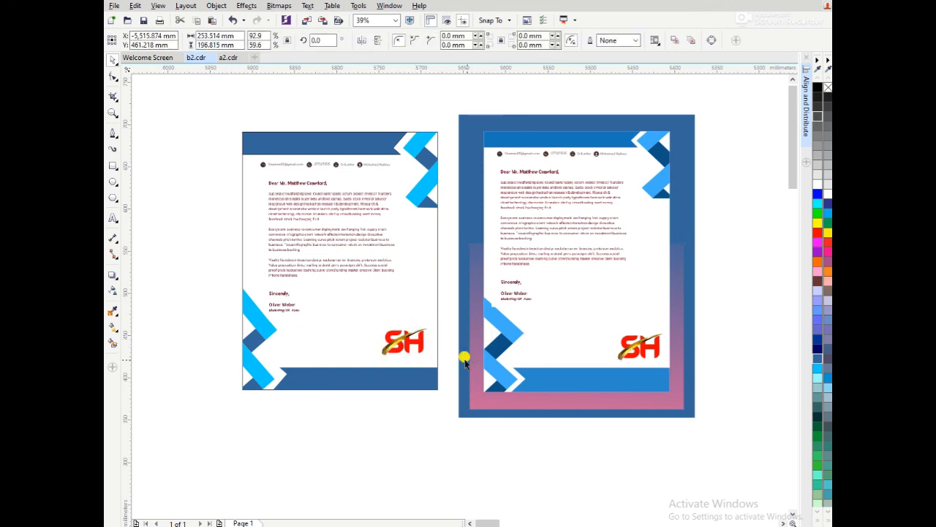
pyautogui.press('Delete')
pyautogui.click(462, 364)
pyautogui.press('Delete')
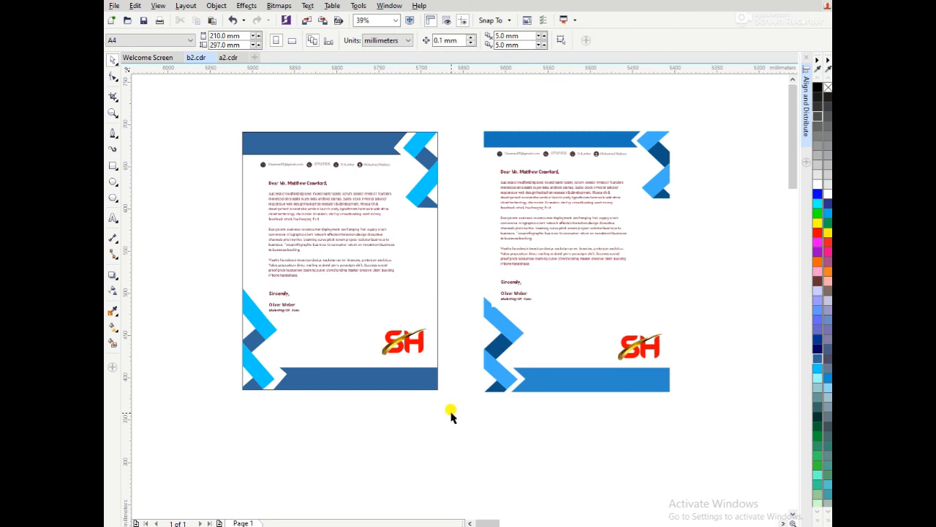
pyautogui.hotkey('ctrl', 'z')
pyautogui.hotkey('ctrl', 'z')
# Move the whole reference design farther from the new letterhead, and select its dark blue backdrop and gradient panel.
pyautogui.click(465, 402)
pyautogui.moveTo(449, 98); pyautogui.dragTo(701, 419)
pyautogui.moveTo(673, 332); pyautogui.dragTo(708, 335)
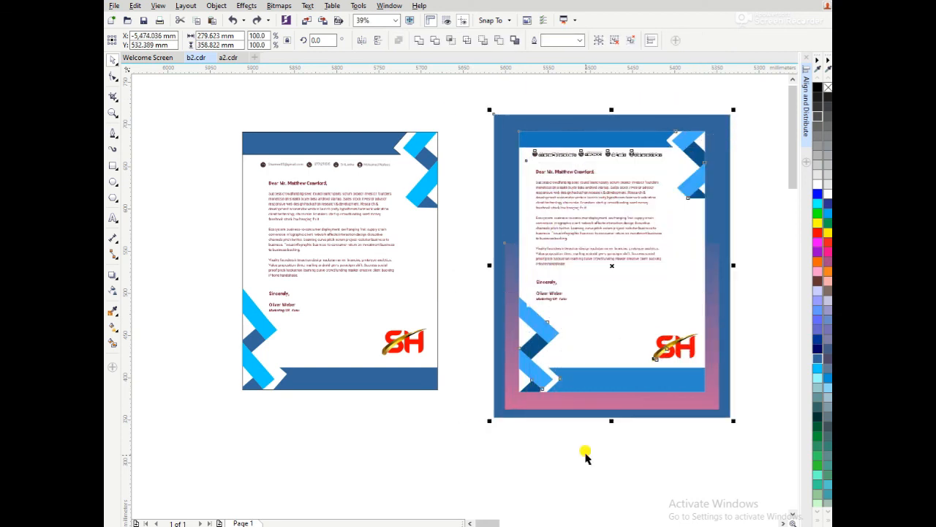
pyautogui.click(508, 310)
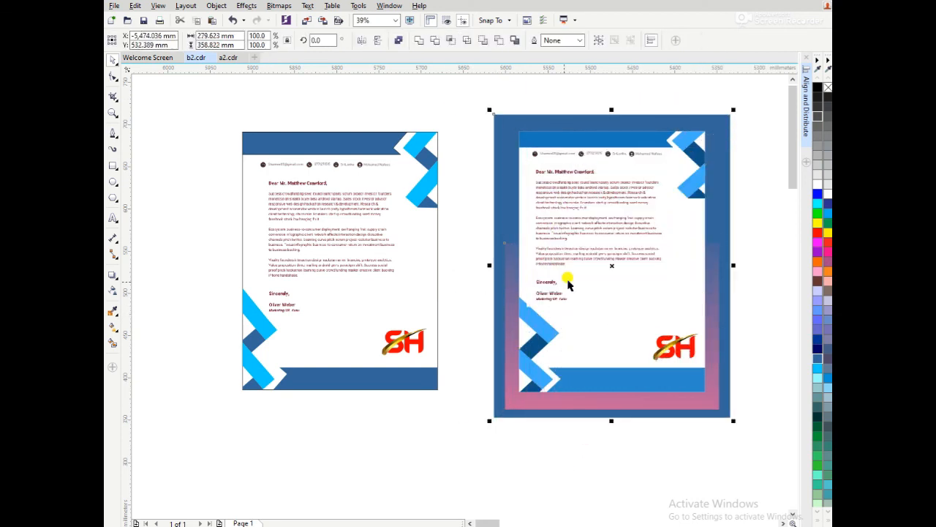